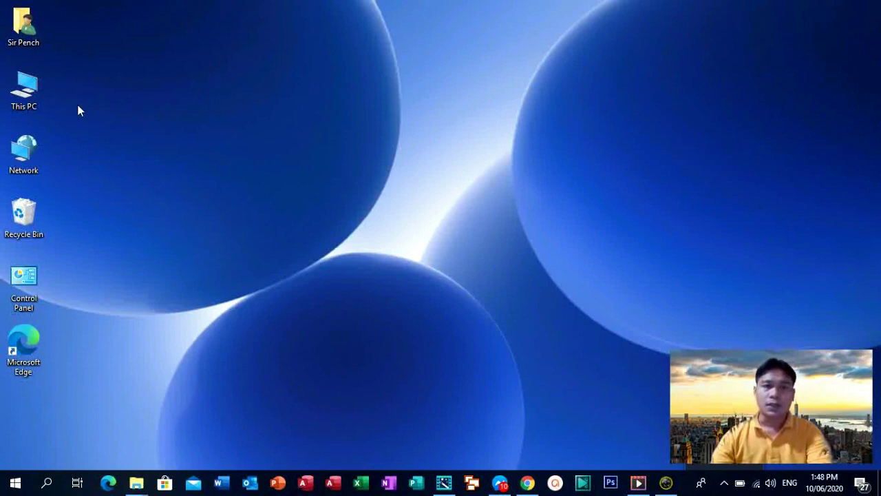
Step: View This PC's system properties, then search Google for 'teamviewer free download windows 10 64 bit'
right_click(41, 93)
click(78, 246)
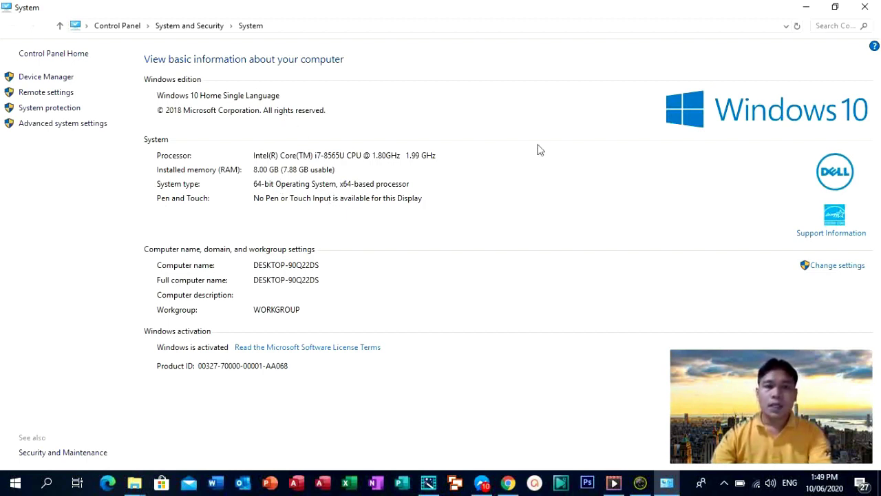
click(865, 6)
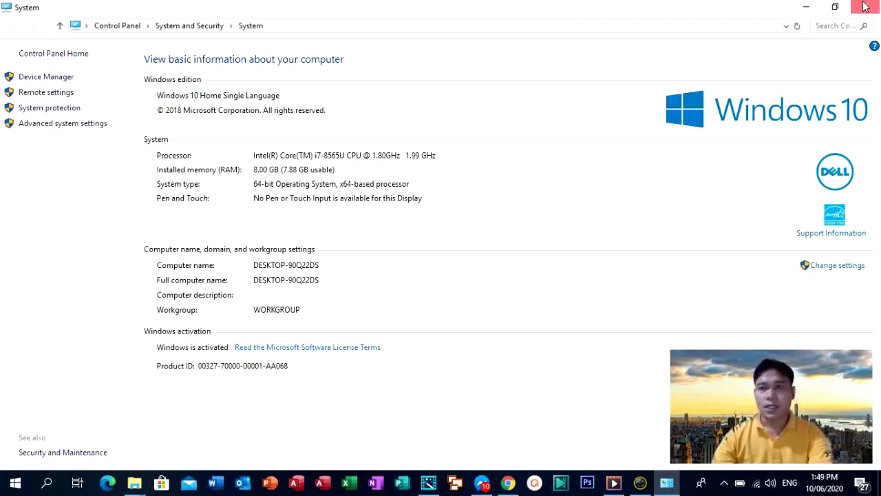
click(866, 7)
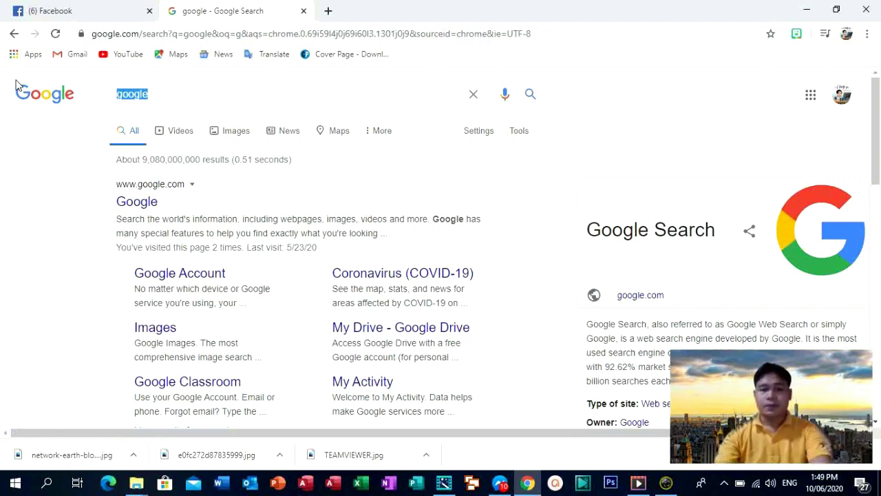
text(tea)
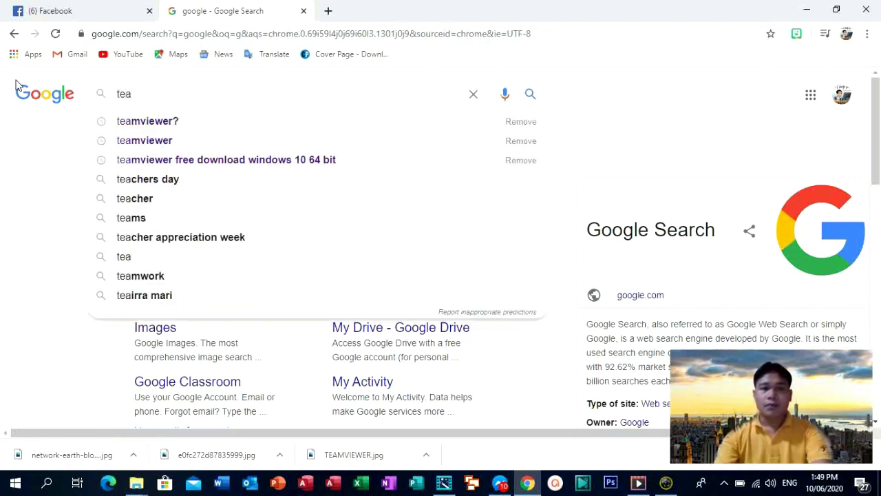
text(mviewer)
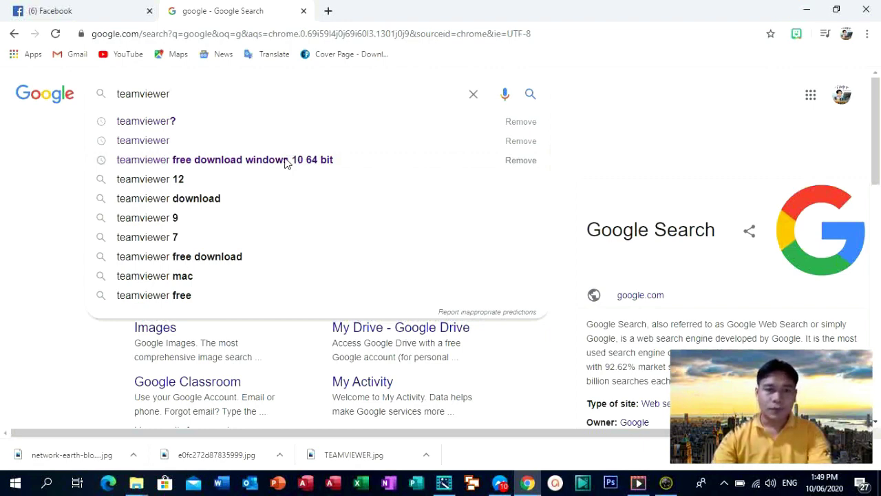
click(286, 162)
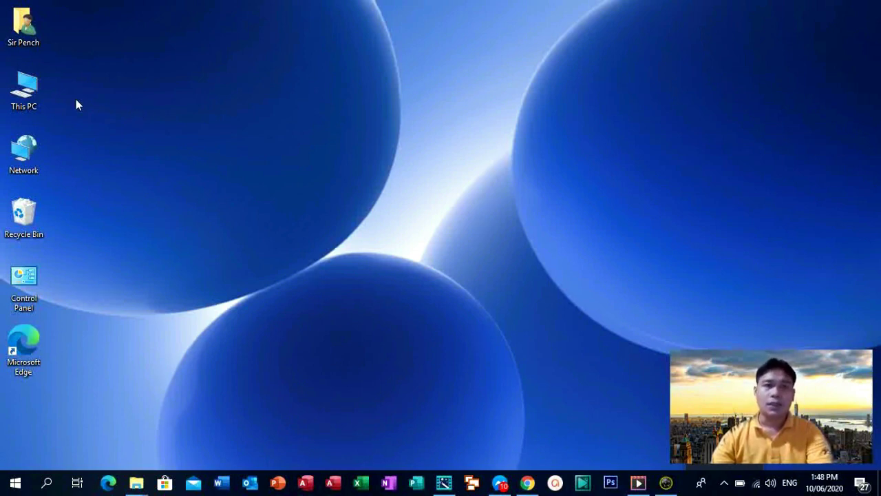
Step: Confirm in This PC's Properties that the system type is 64-bit, then close the System window
right_click(41, 93)
click(78, 245)
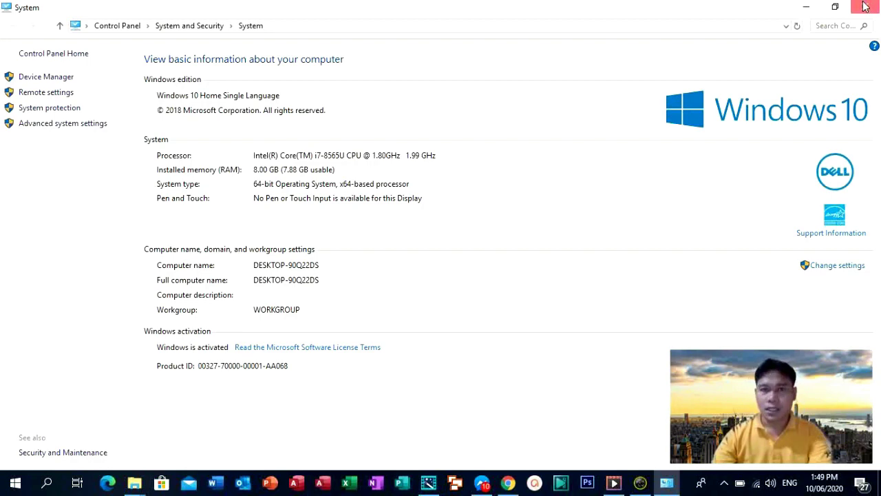
click(865, 6)
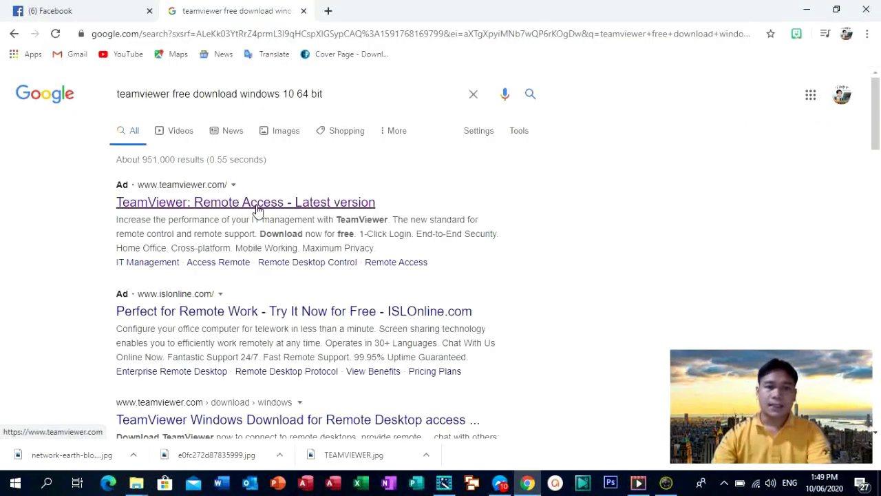
Step: Open the TeamViewer site from the search ad and start the free TeamViewer_Setup.exe download
click(258, 208)
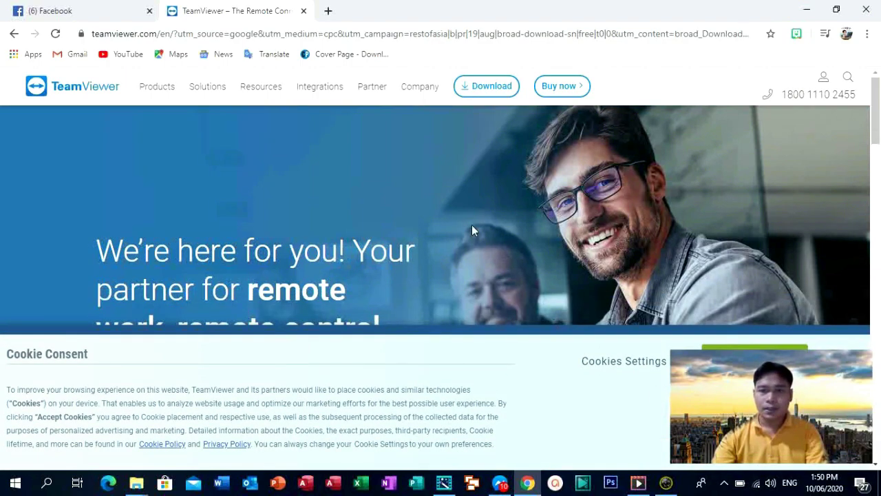
scroll(438, 220, down, 3)
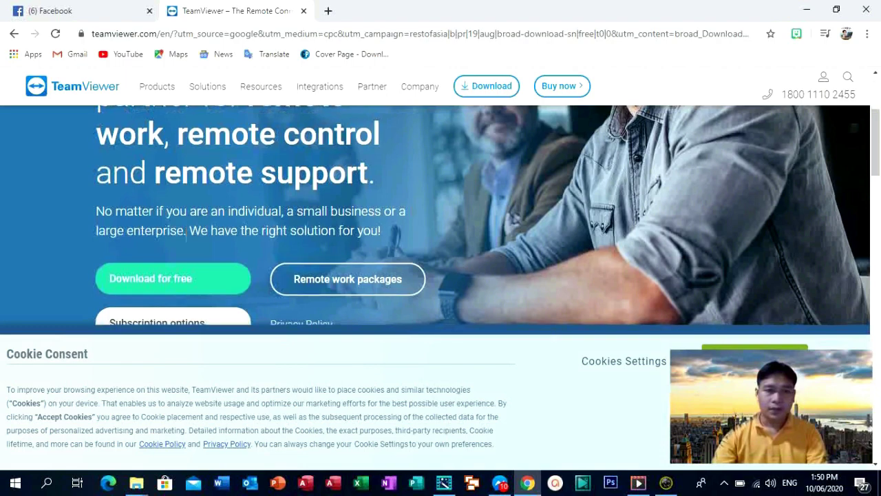
scroll(186, 231, down, 1)
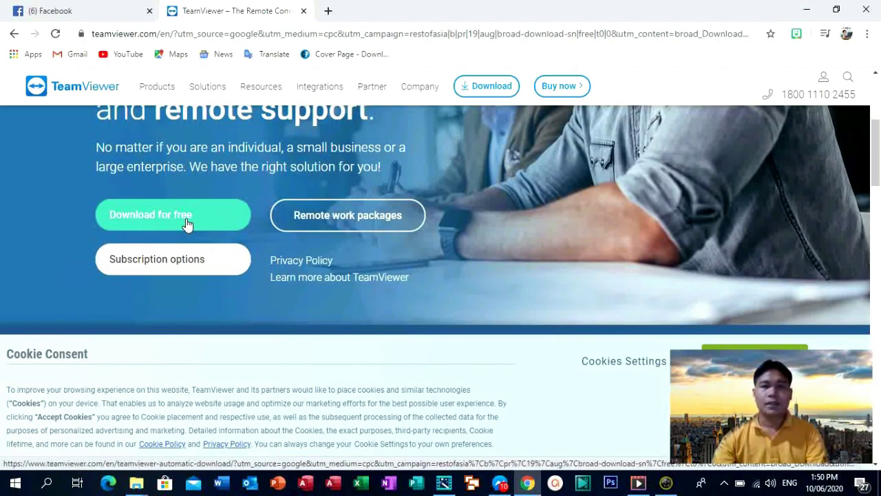
click(187, 223)
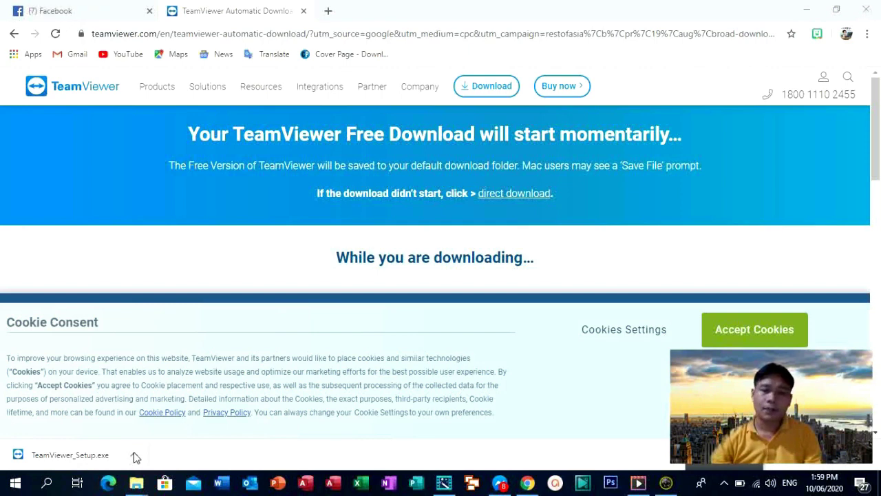
Step: Open TeamViewer_Setup.exe from Chrome's download bar, then minimize Chrome
click(134, 456)
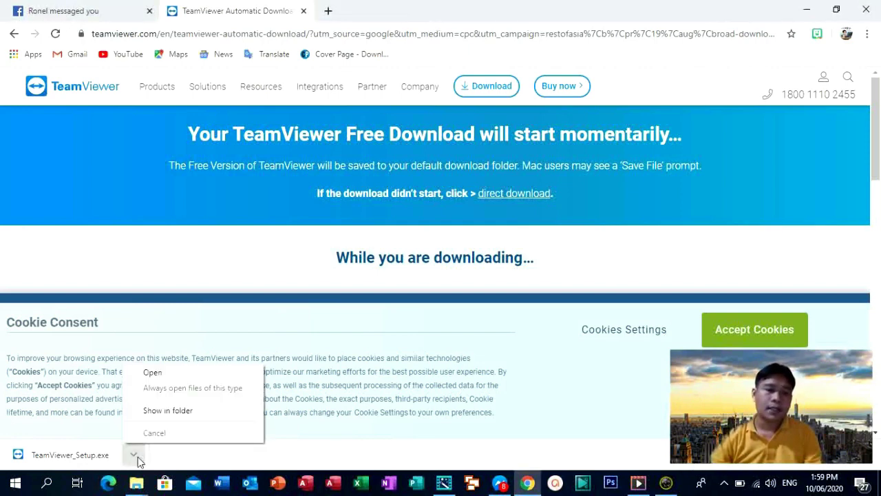
click(134, 454)
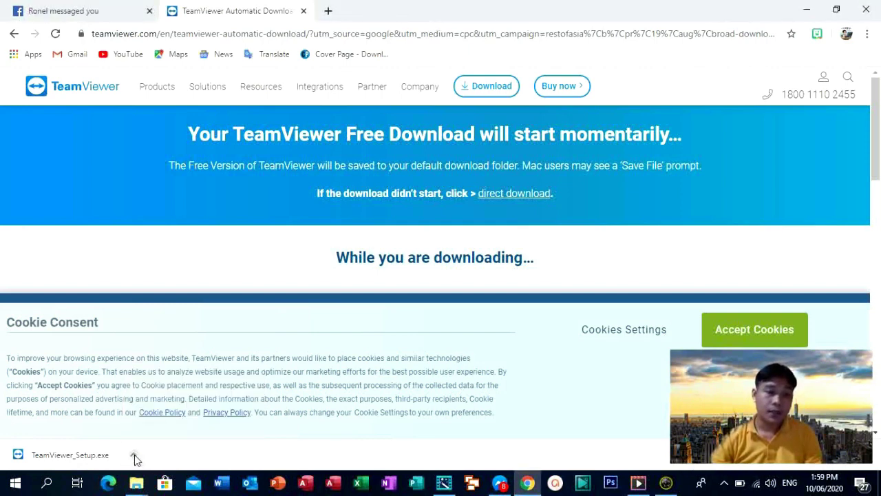
click(134, 454)
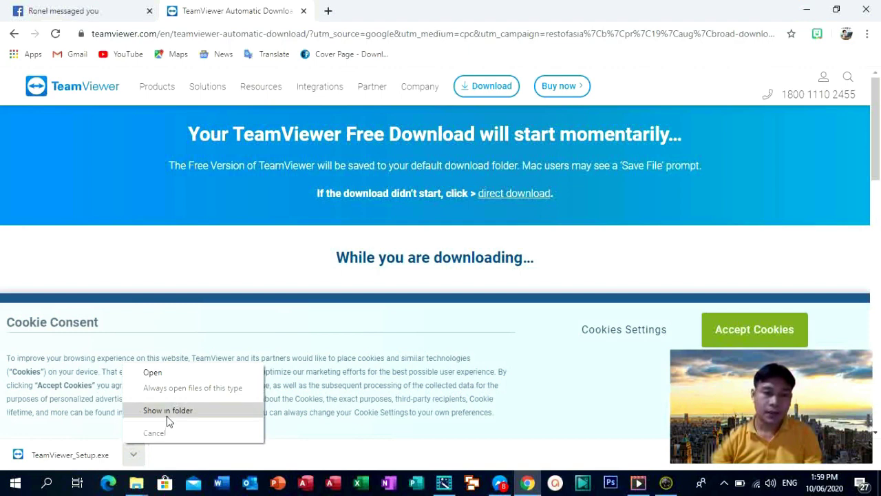
click(160, 375)
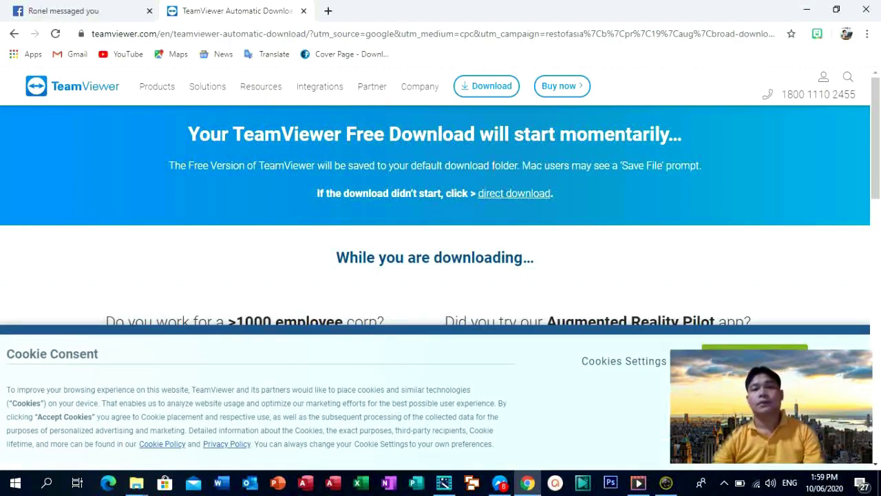
click(807, 9)
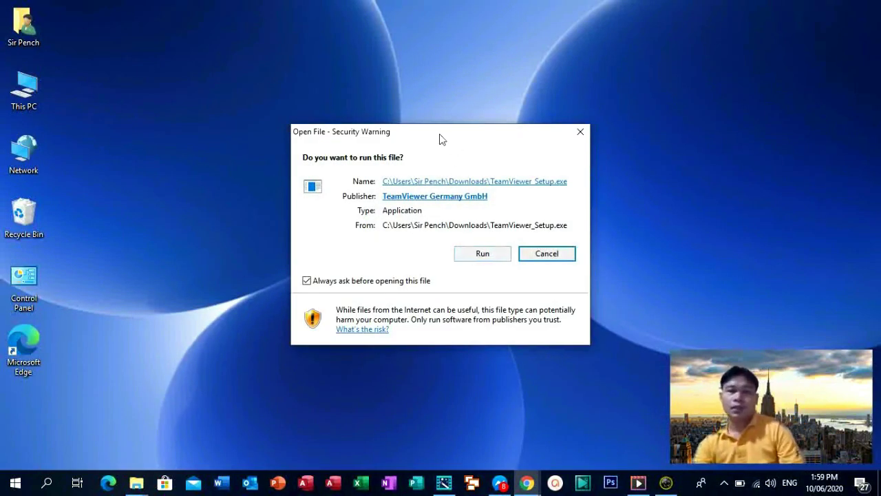
Step: Move the Security Warning aside and allow TeamViewer_Setup.exe to run
drag(402, 131, 318, 102)
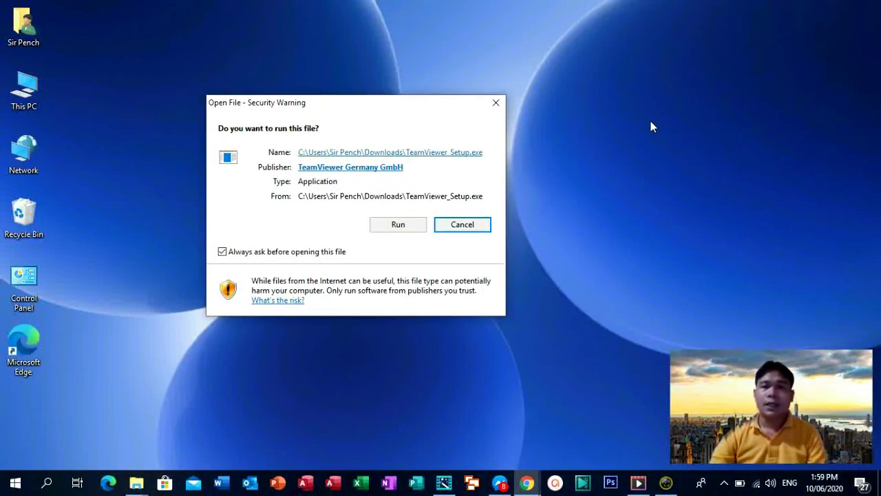
click(392, 230)
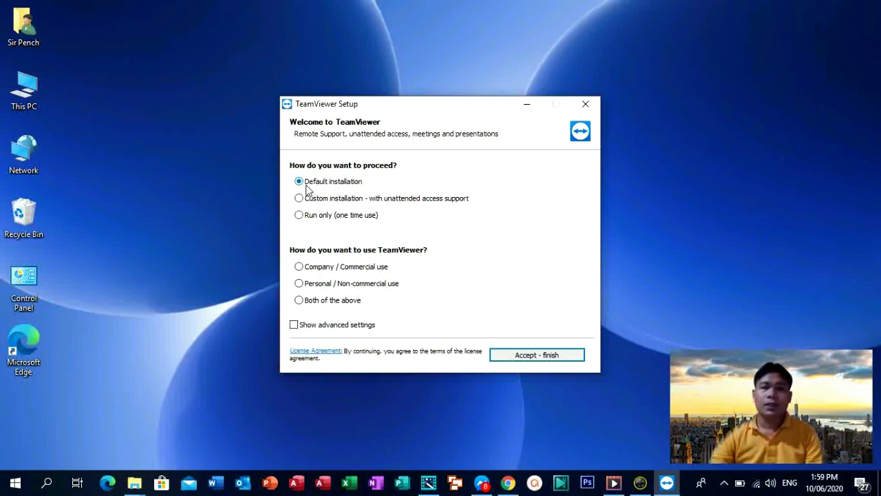
Step: Install TeamViewer for personal/non-commercial use via advanced settings into C:\Program Files (x86)\TeamViewer
click(299, 284)
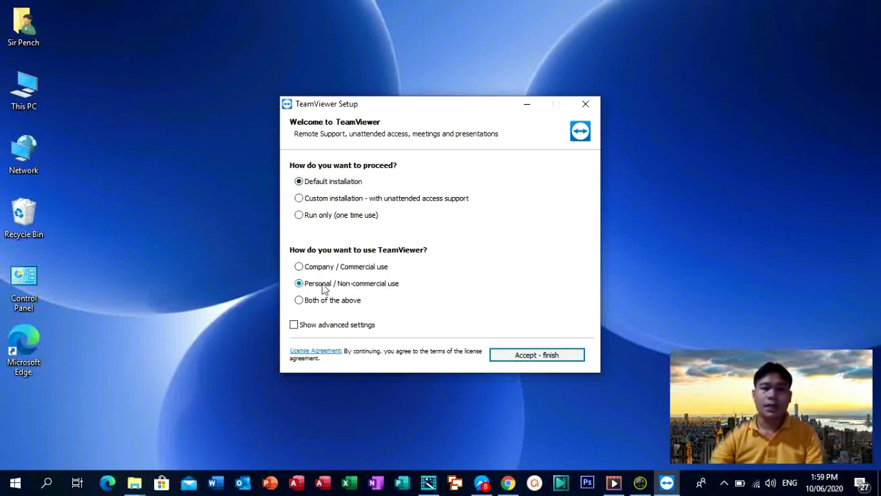
click(299, 327)
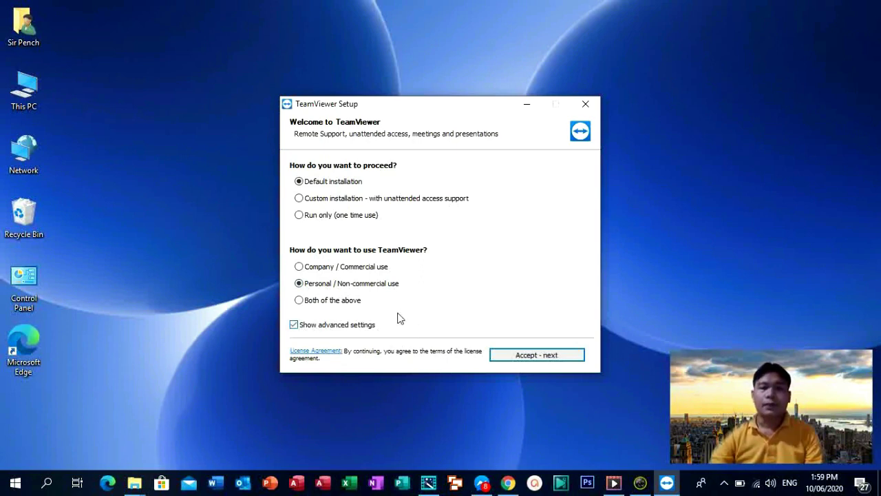
click(537, 356)
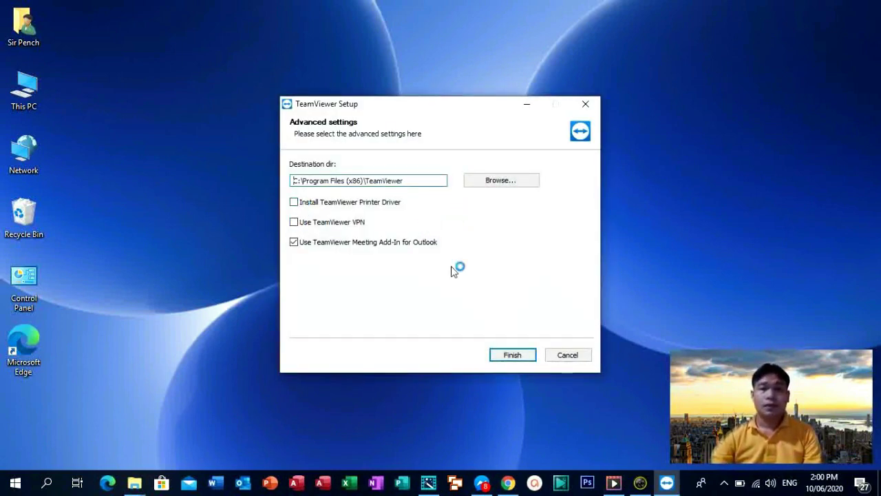
click(513, 354)
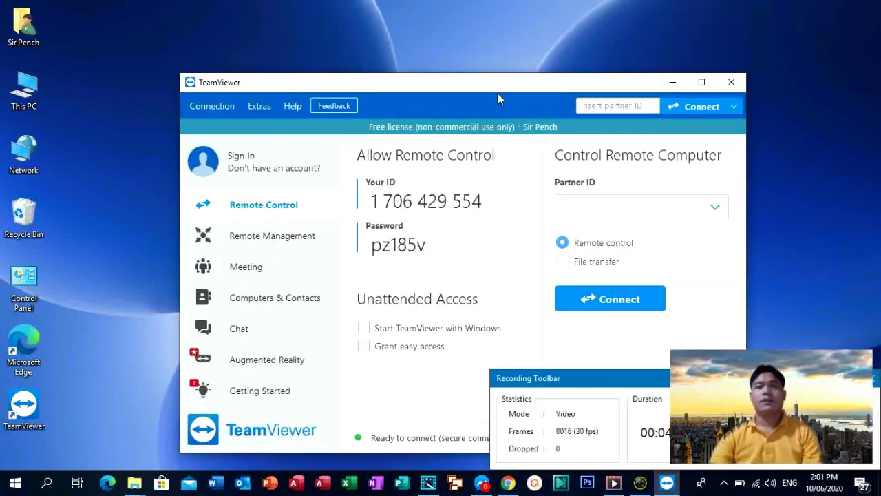
drag(495, 97, 451, 47)
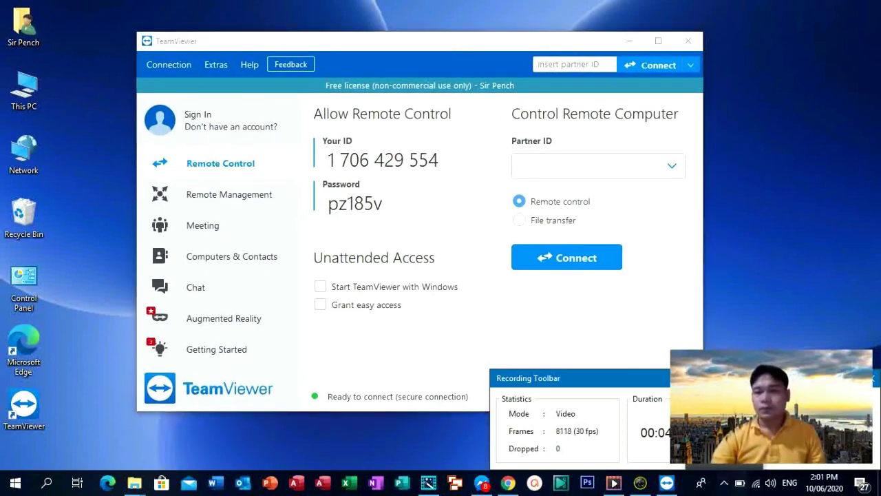
Step: Highlight this computer's TeamViewer ID and session password in the main window
mouse_move(464, 44)
mouse_down()
mouse_move(451, 23)
mouse_move(464, 39)
mouse_move(449, 45)
mouse_move(461, 45)
mouse_move(461, 34)
mouse_up()
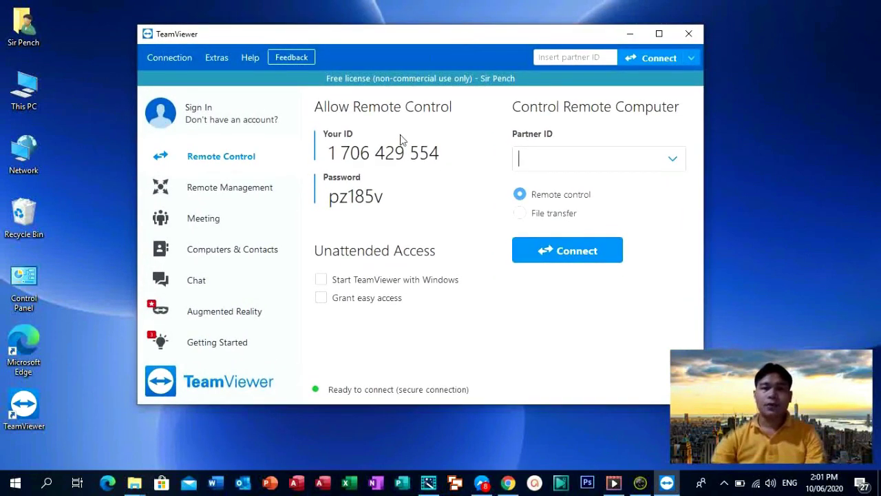
drag(442, 153, 325, 152)
click(449, 156)
drag(448, 155, 329, 153)
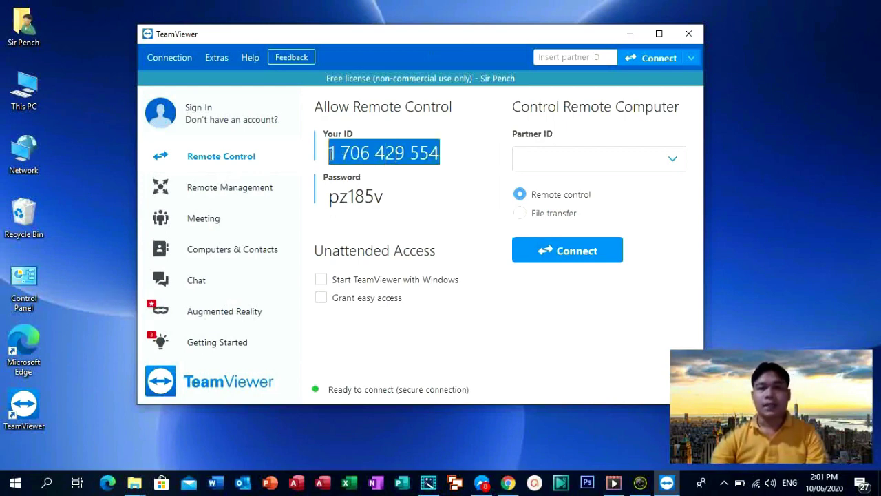
drag(387, 201, 300, 208)
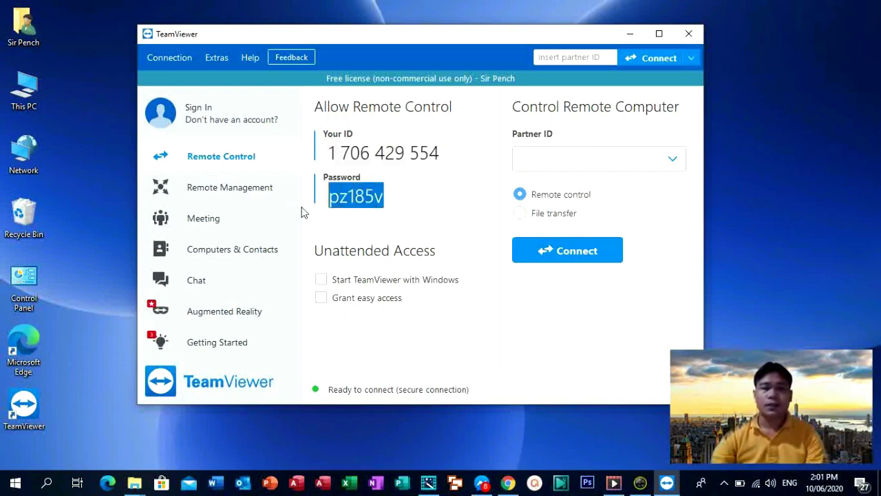
drag(446, 153, 323, 156)
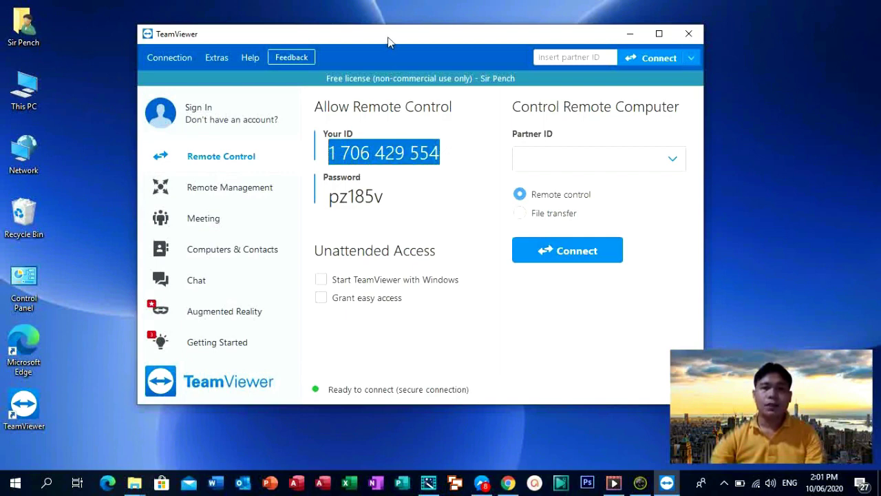
drag(388, 41, 400, 39)
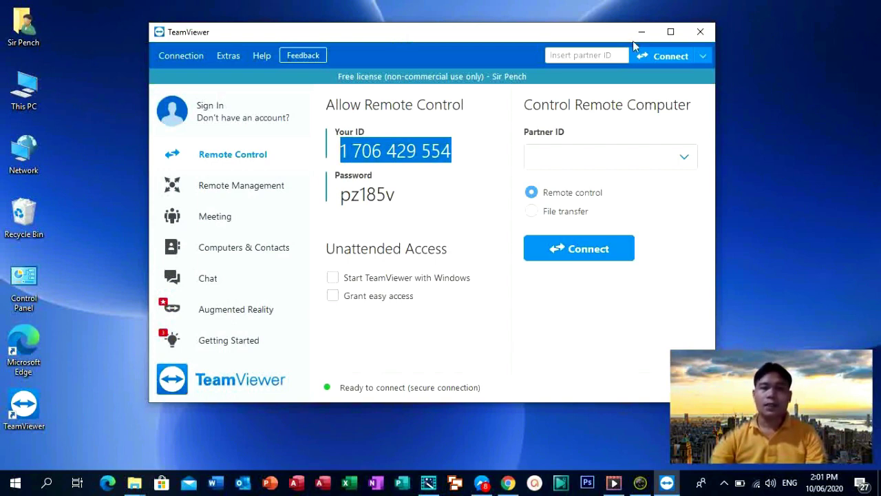
click(702, 33)
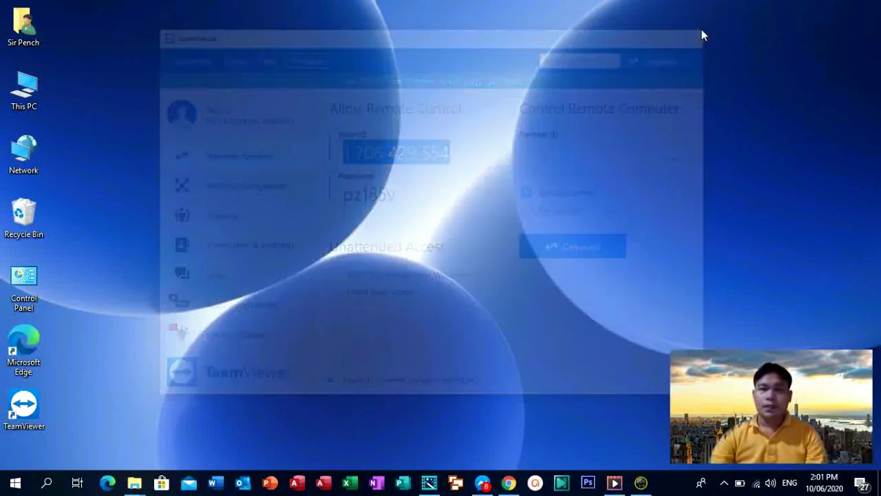
right_click(247, 215)
click(296, 252)
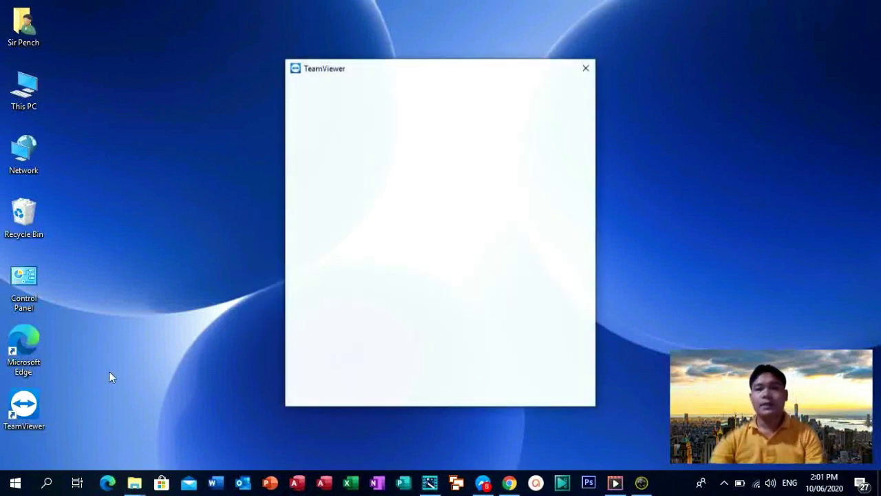
click(579, 73)
double_click(35, 421)
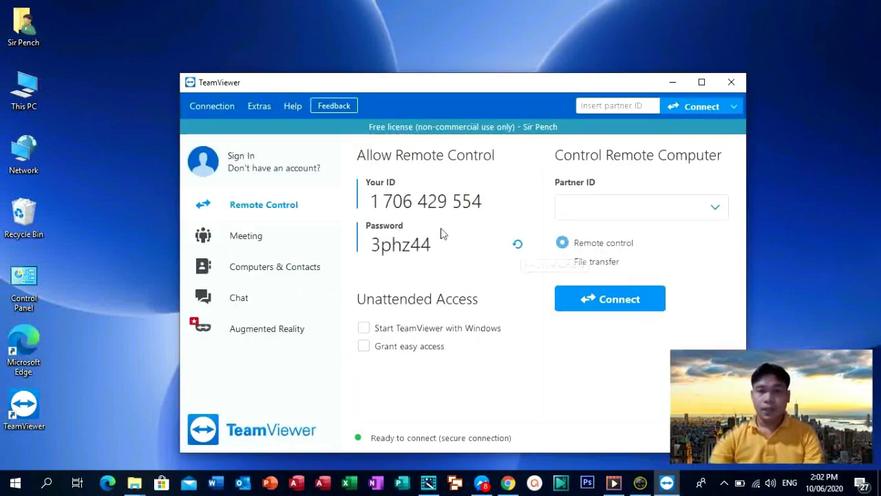
drag(489, 202, 368, 205)
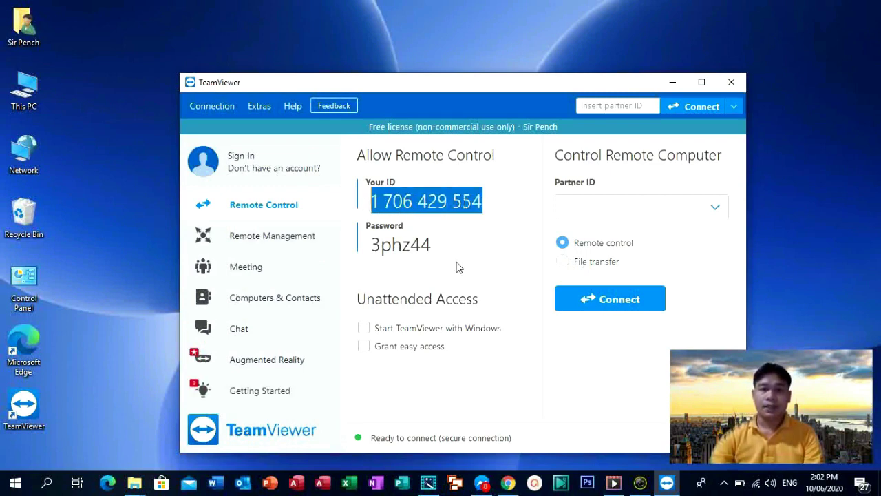
drag(446, 254, 361, 253)
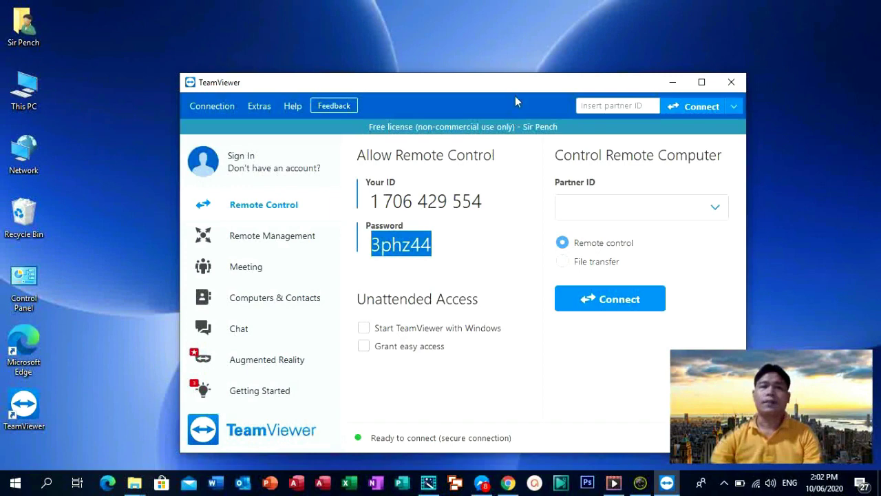
drag(506, 85, 498, 62)
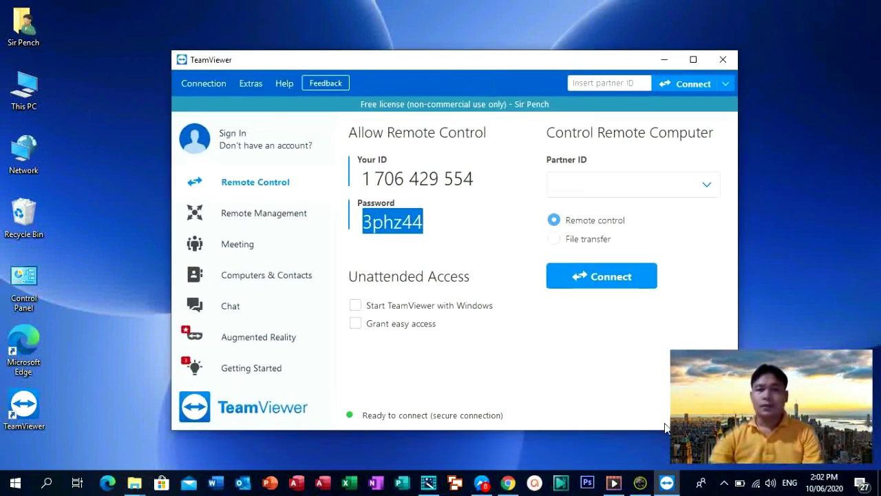
click(723, 482)
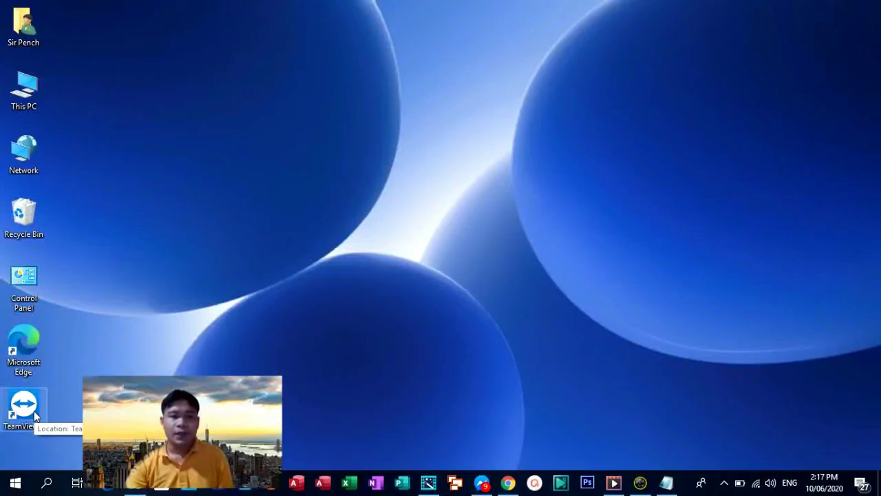
Step: Relaunch TeamViewer from its desktop shortcut and reposition the window
click(36, 415)
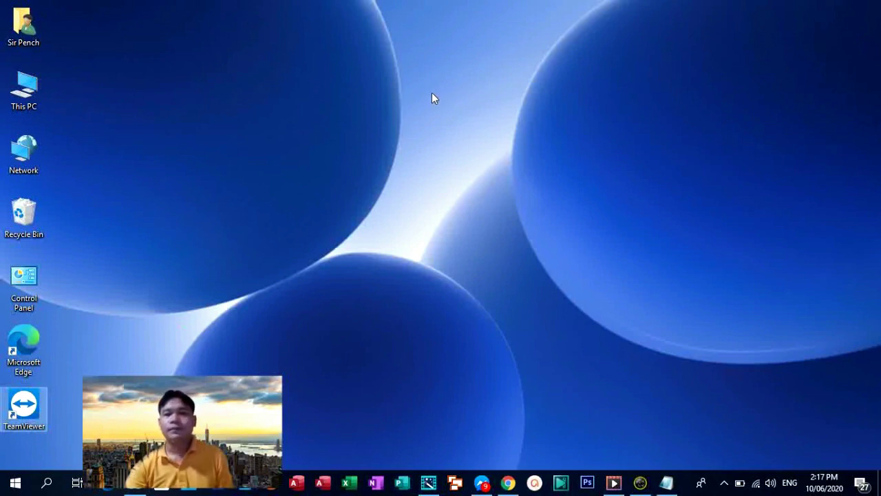
double_click(24, 406)
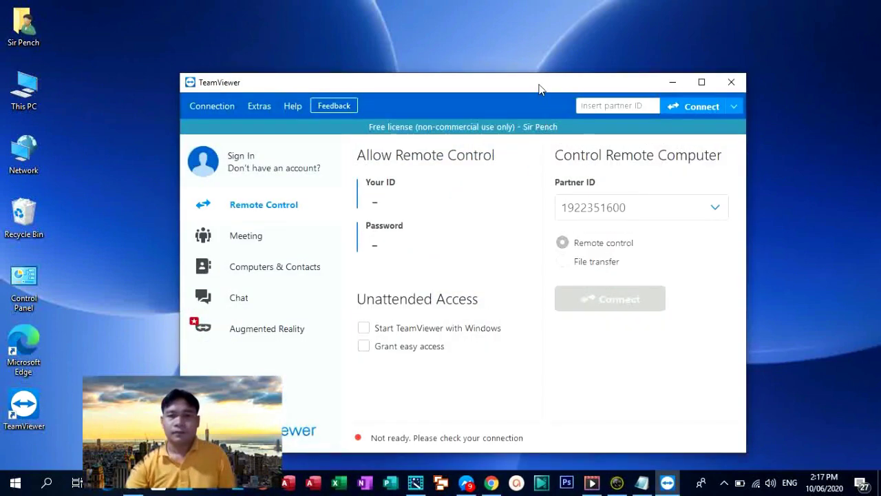
drag(540, 90, 495, 48)
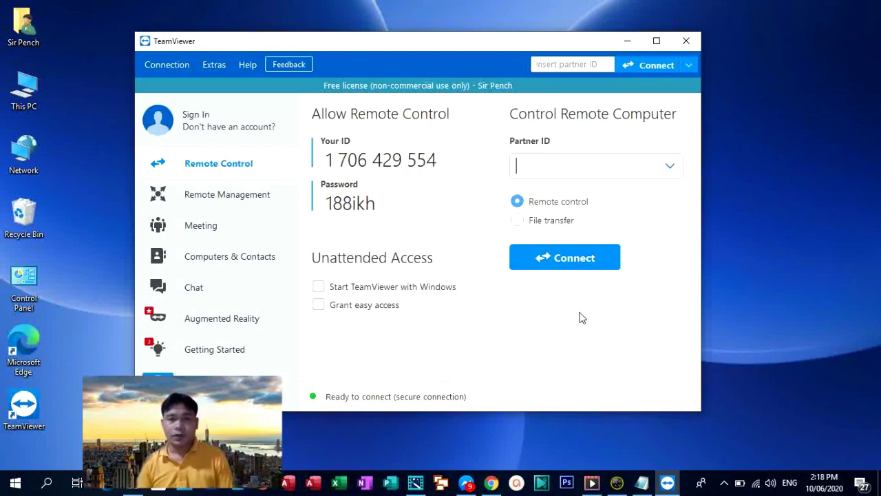
Step: Recall the saved partner ID and connect to remote-control the Samsung phone
key(Down)
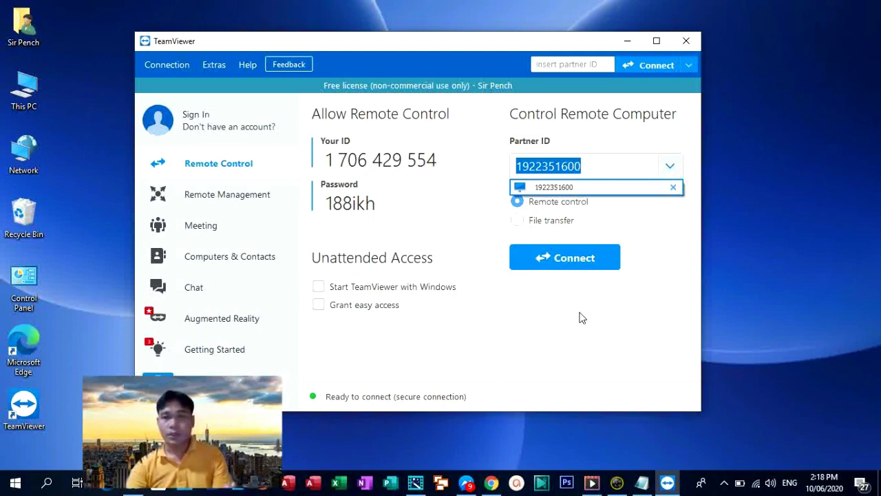
click(612, 143)
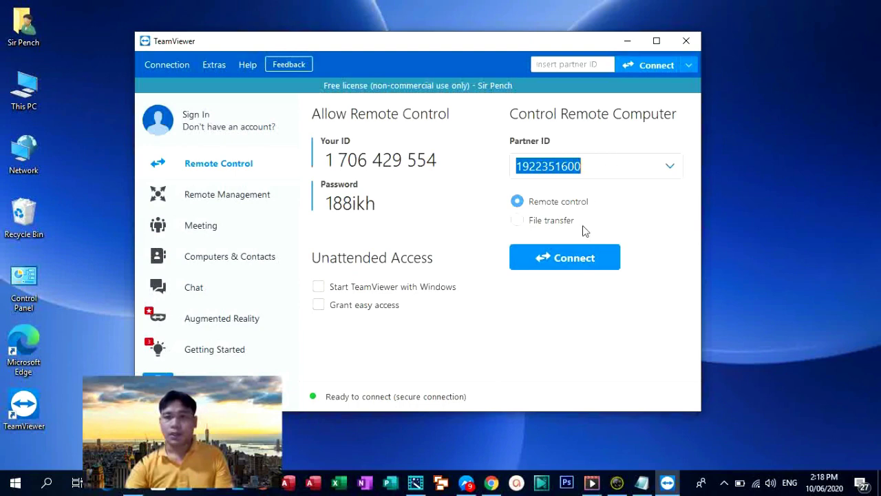
click(571, 265)
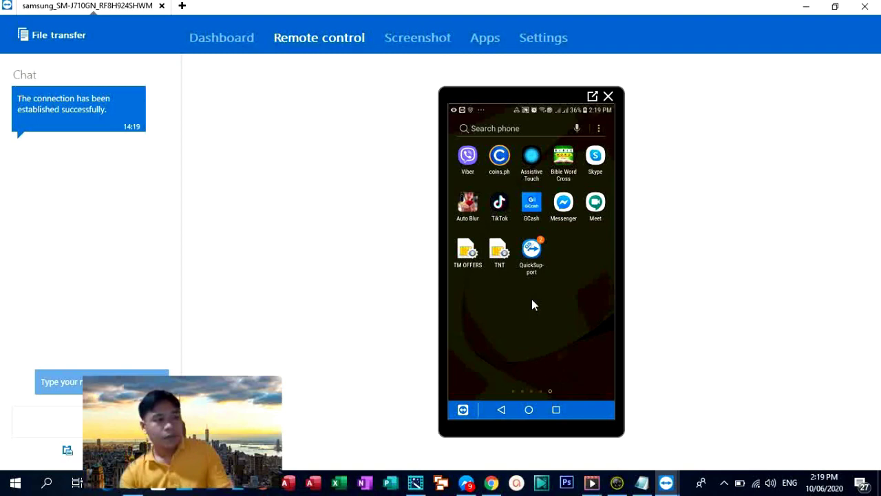
Step: Open coins.ph on the remote phone, tap one PIN digit, then return to the home screen
click(502, 162)
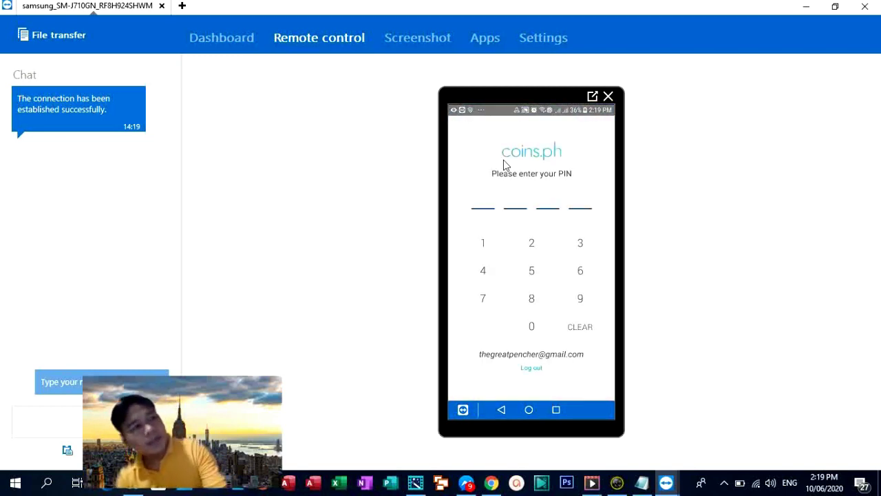
click(532, 328)
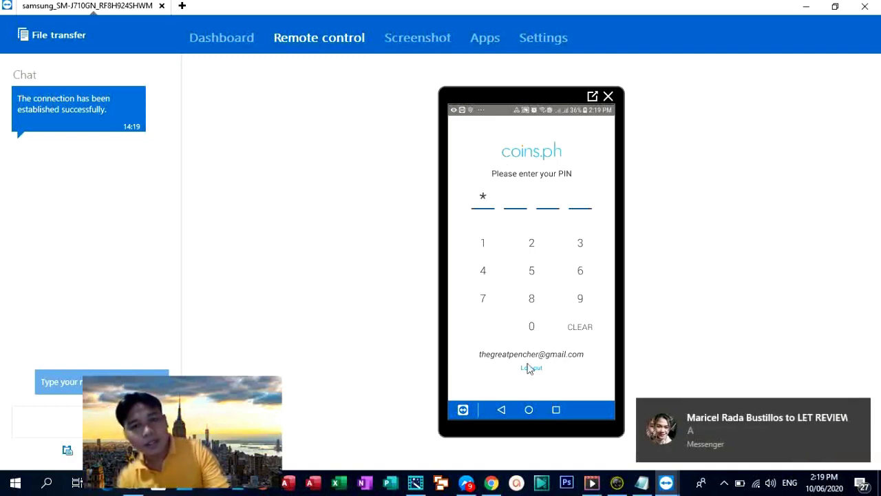
click(529, 411)
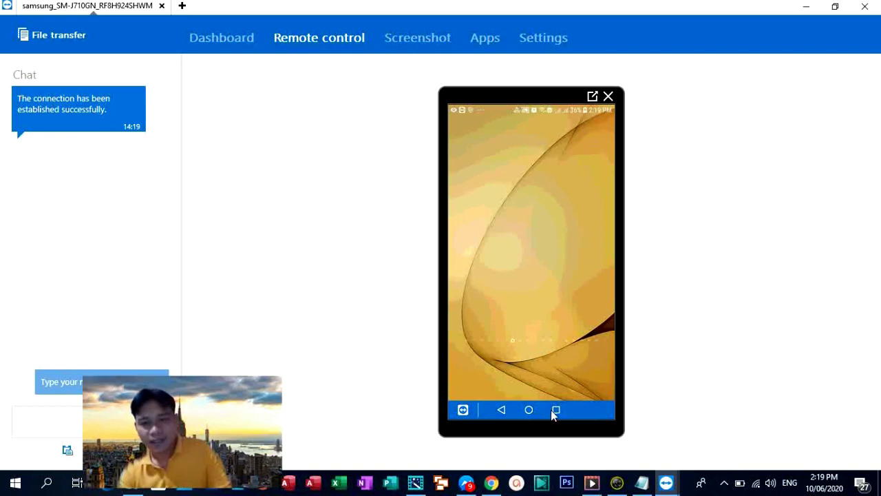
Step: Reopen Facebook from the phone's recent apps and scroll through its news feed
click(535, 412)
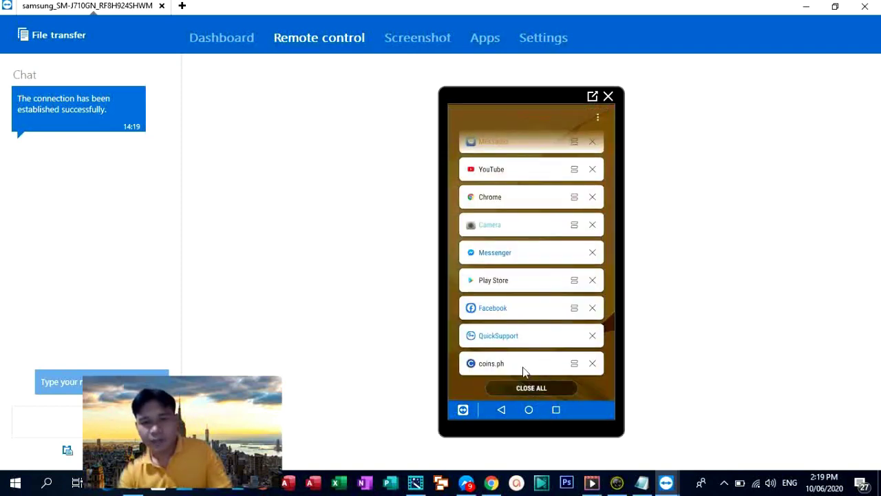
click(514, 309)
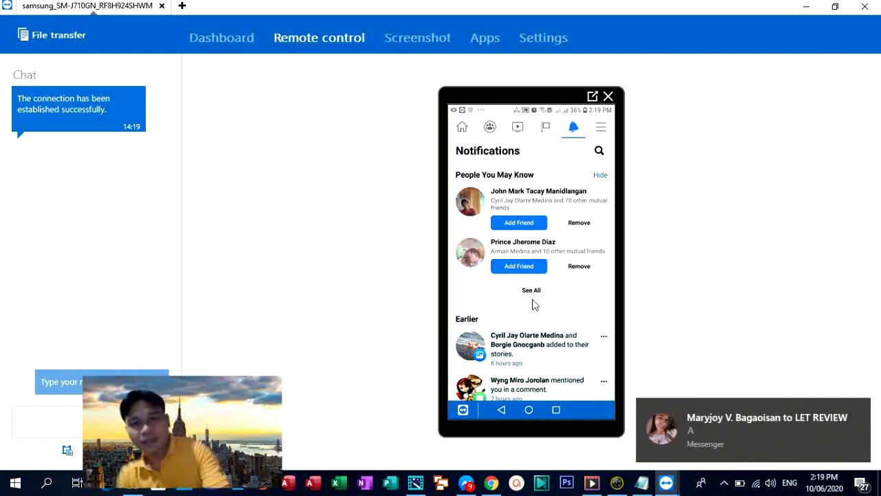
click(464, 130)
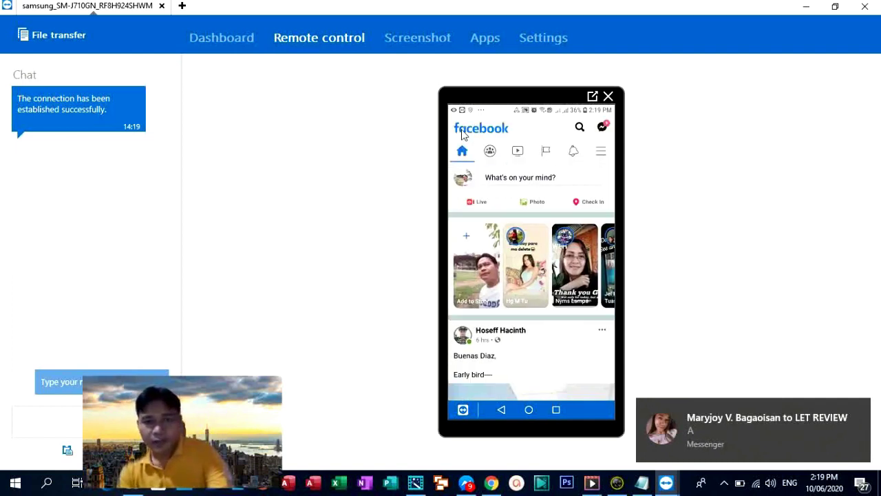
scroll(527, 295, down, 10)
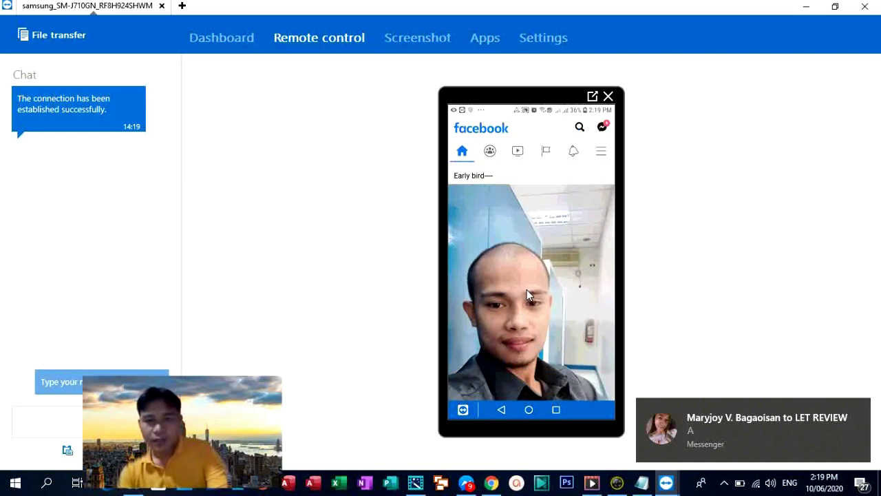
scroll(527, 296, down, 5)
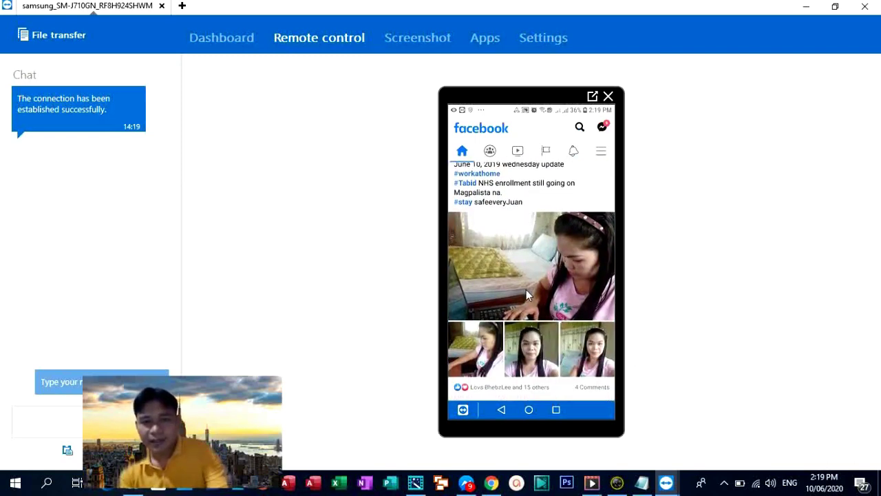
scroll(526, 295, up, 5)
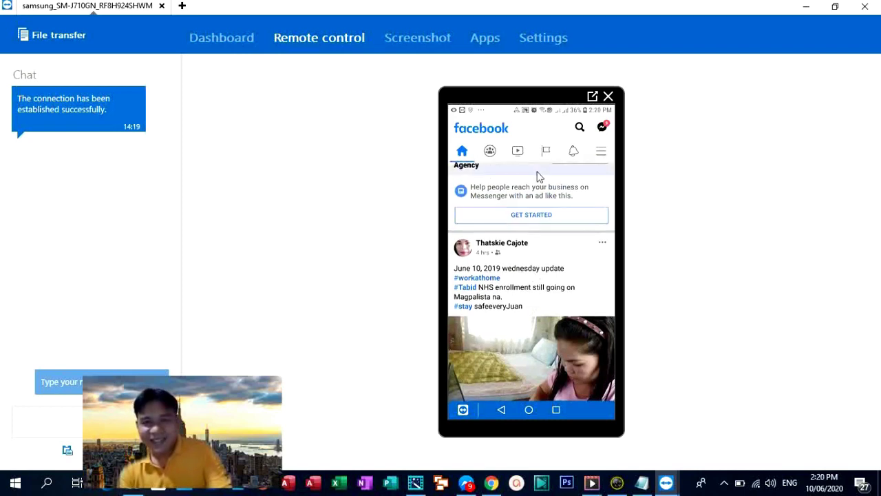
click(519, 151)
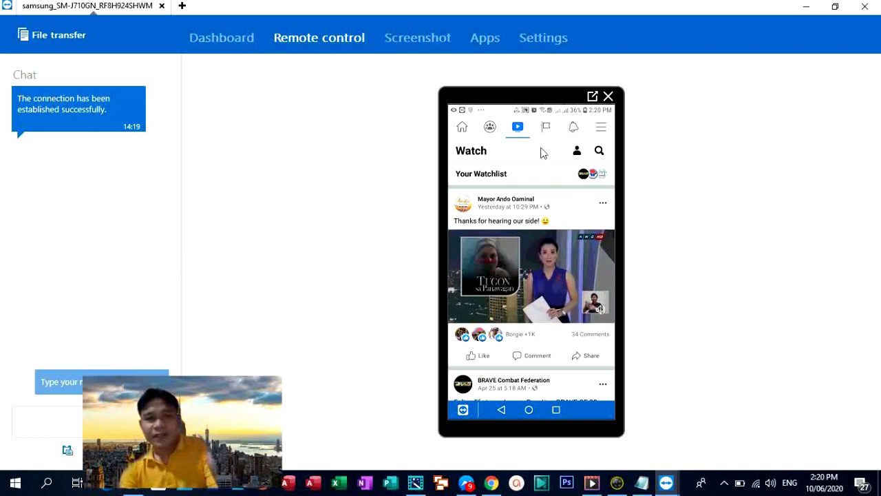
click(464, 128)
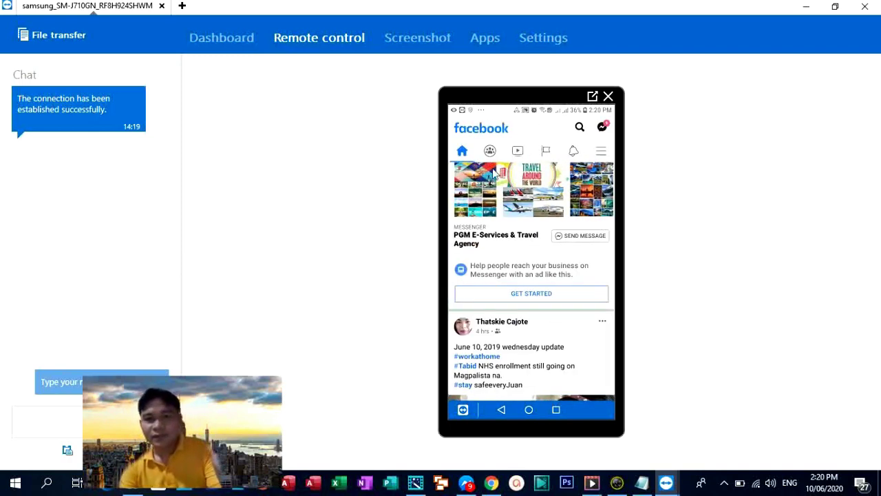
scroll(530, 237, down, 5)
scroll(530, 237, up, 5)
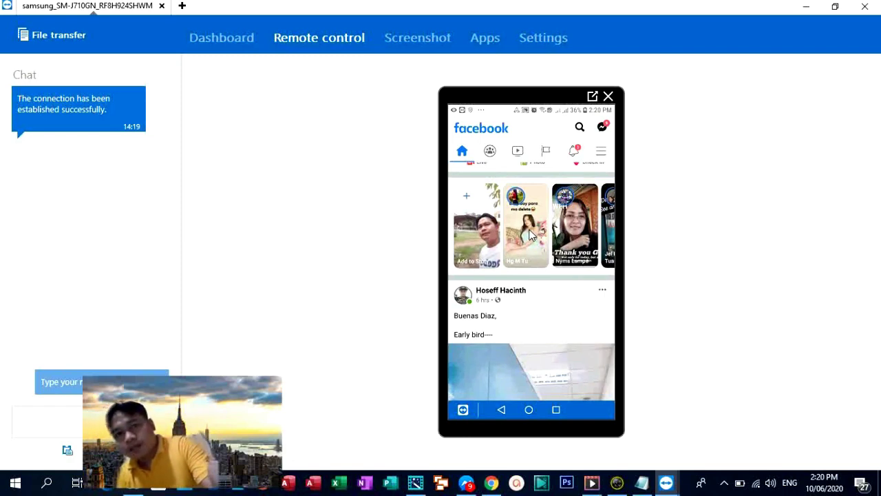
scroll(530, 234, up, 2)
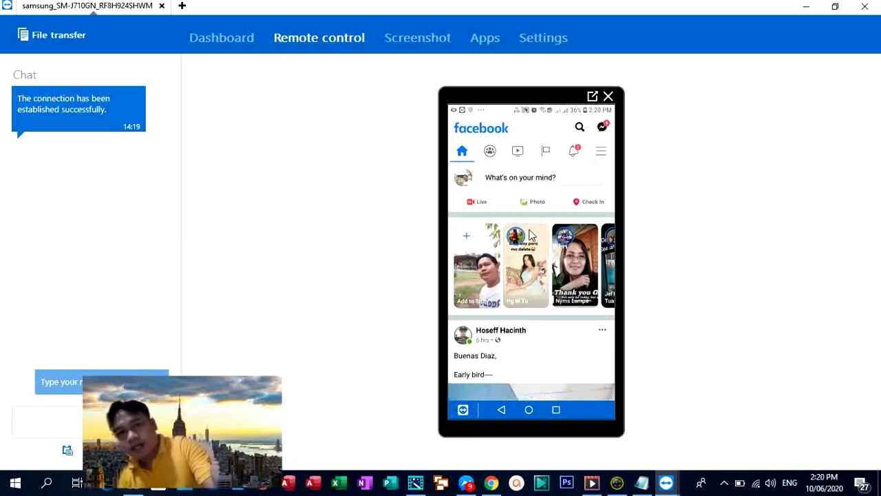
Step: Check Facebook notifications and Watch, then leave Facebook for the phone's home screen
click(575, 150)
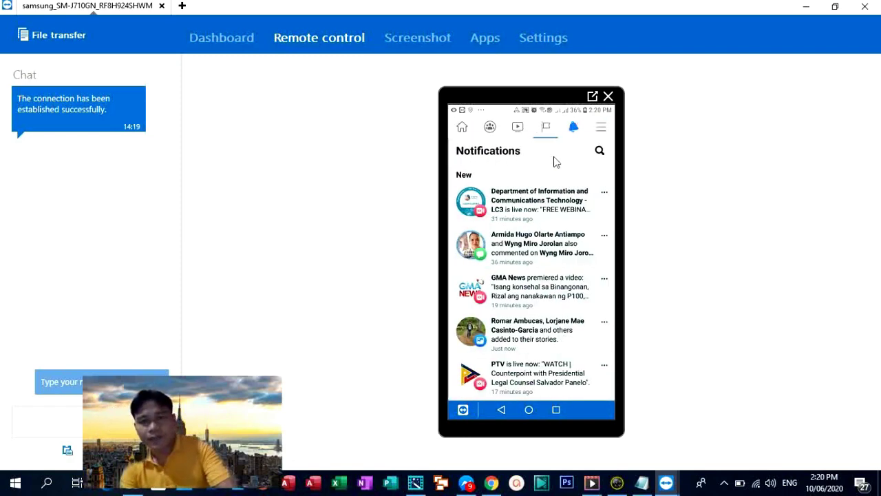
click(518, 129)
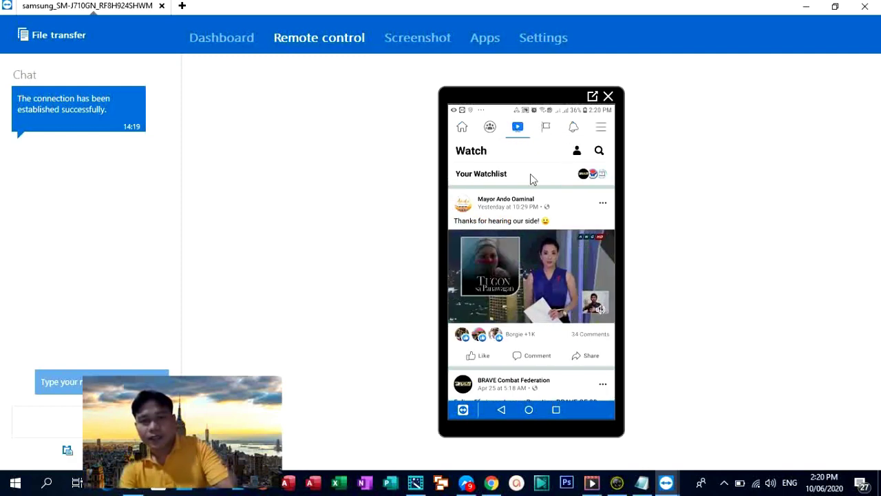
click(529, 411)
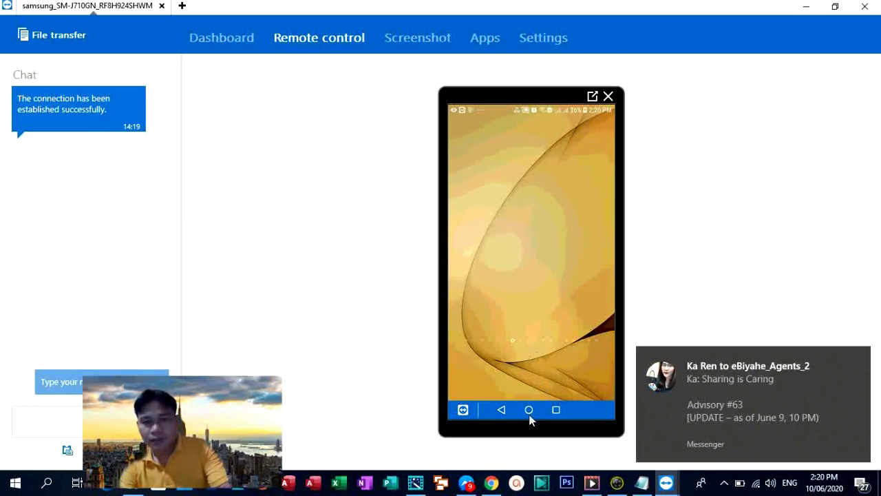
Step: Bring up the phone's recent apps and reopen the YouTube card
click(556, 410)
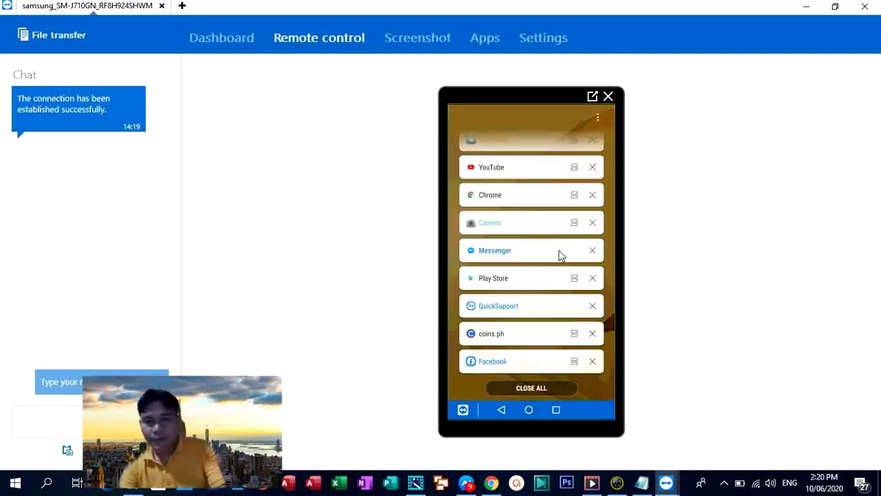
click(511, 174)
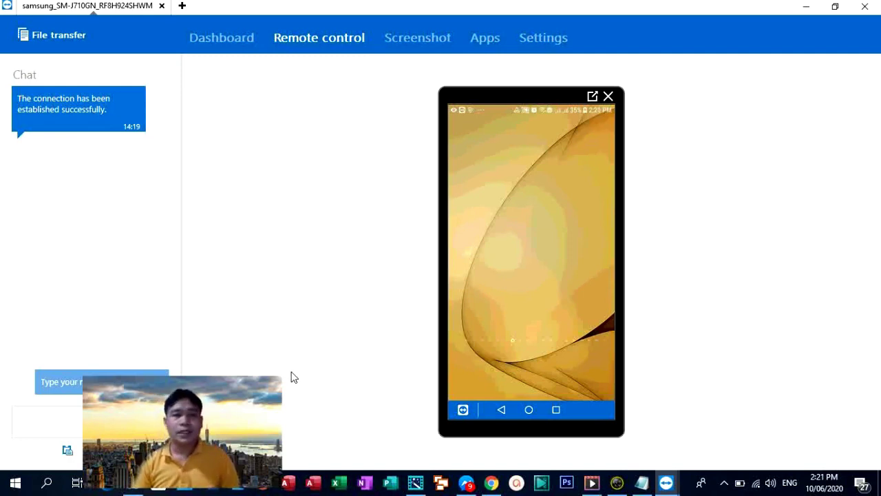
Step: Close the Samsung phone's session tab and confirm the Sponsored session dialog
click(863, 8)
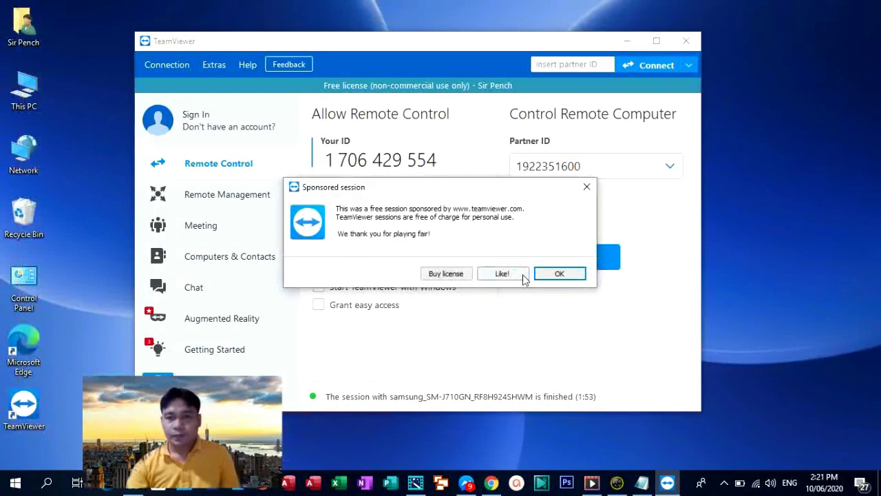
click(556, 273)
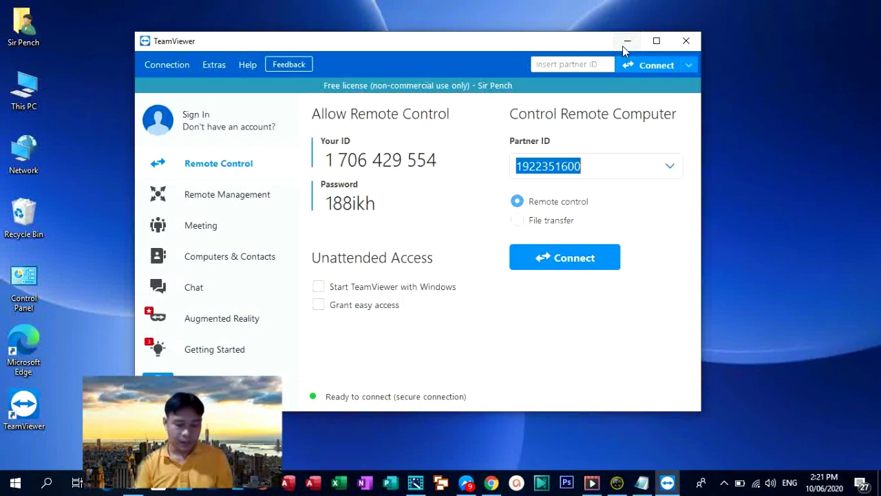
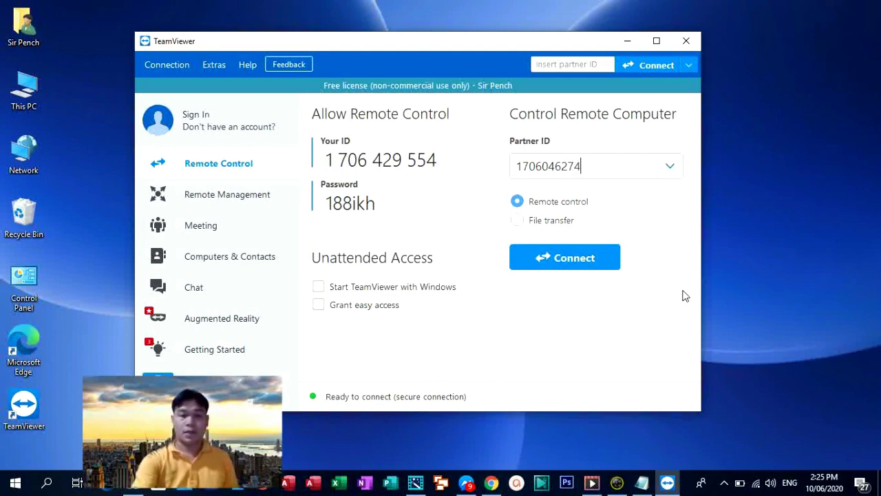
Step: Enter the partner computer's TeamViewer ID and connect to it
click(566, 263)
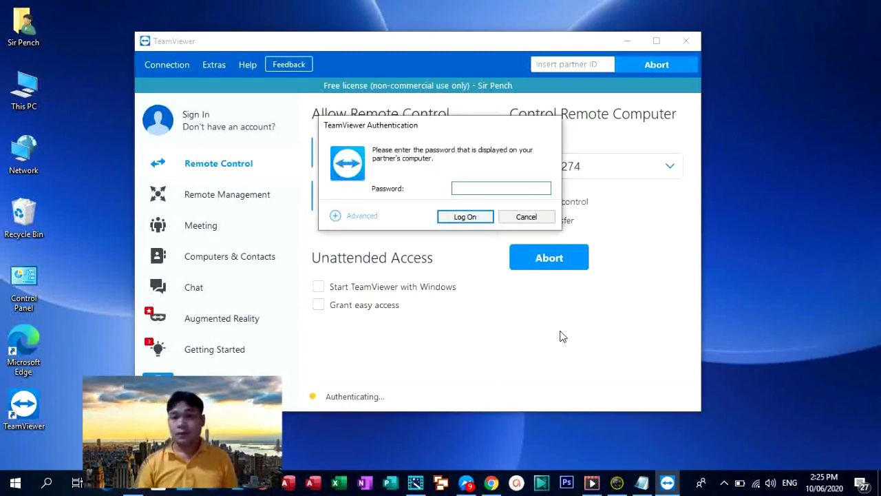
Step: Enter the partner's password in the Password field and log on
click(457, 187)
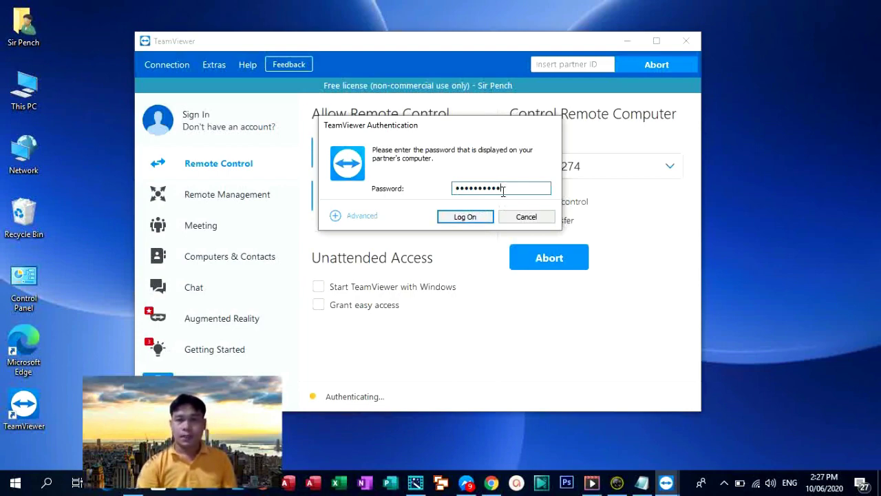
click(468, 216)
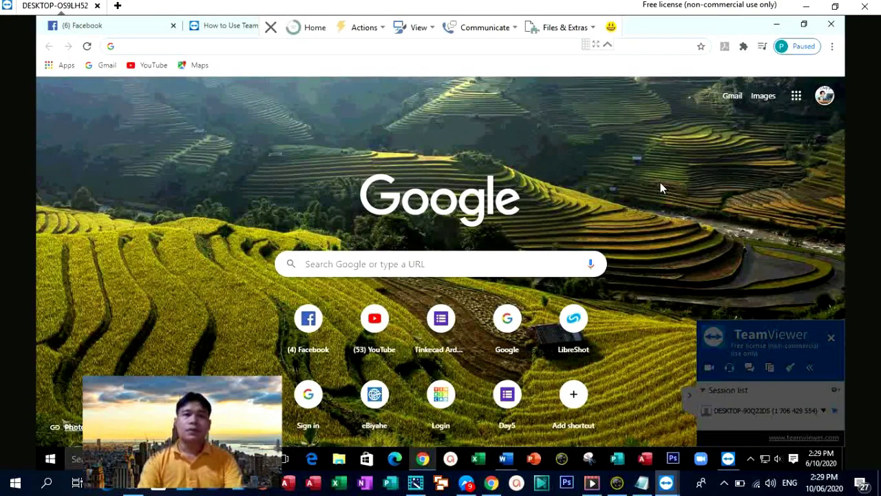
Step: Select the Google search box, then show the remote taskbar's hidden tray icons
click(355, 269)
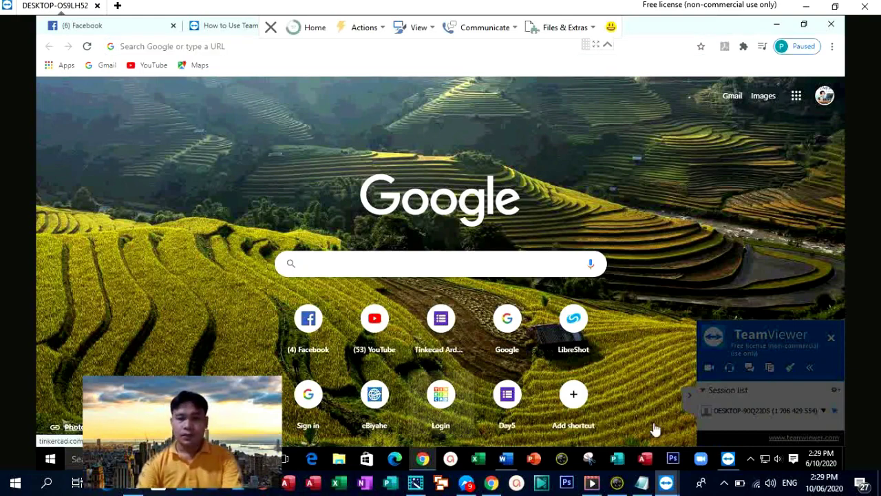
click(751, 460)
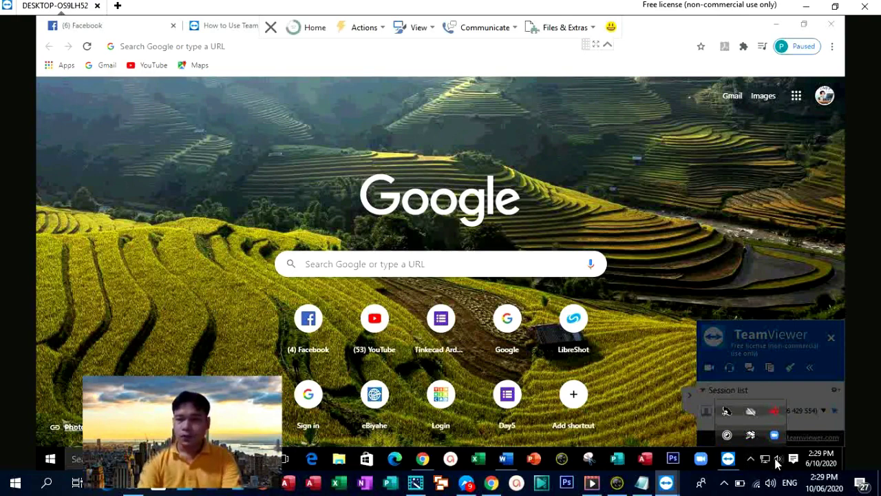
Step: Open the remote PC's Volume Mixer from the sound icon, cancelling an accidental troubleshooter
right_click(775, 464)
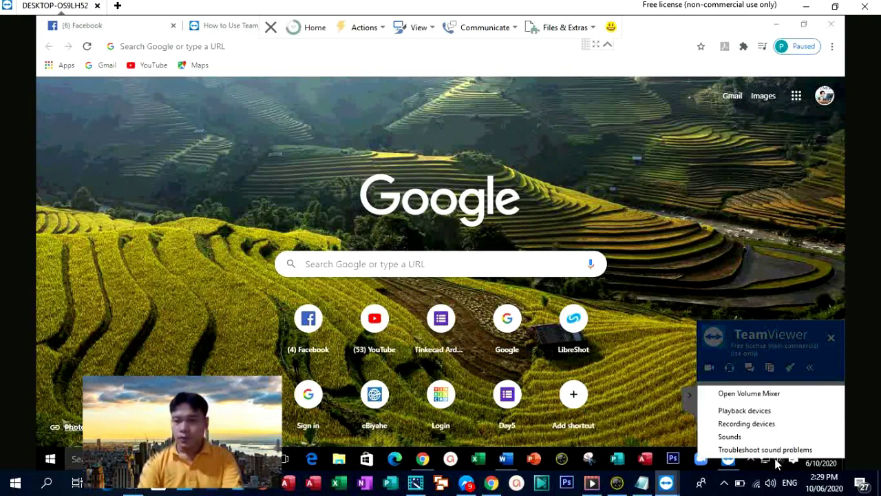
click(771, 448)
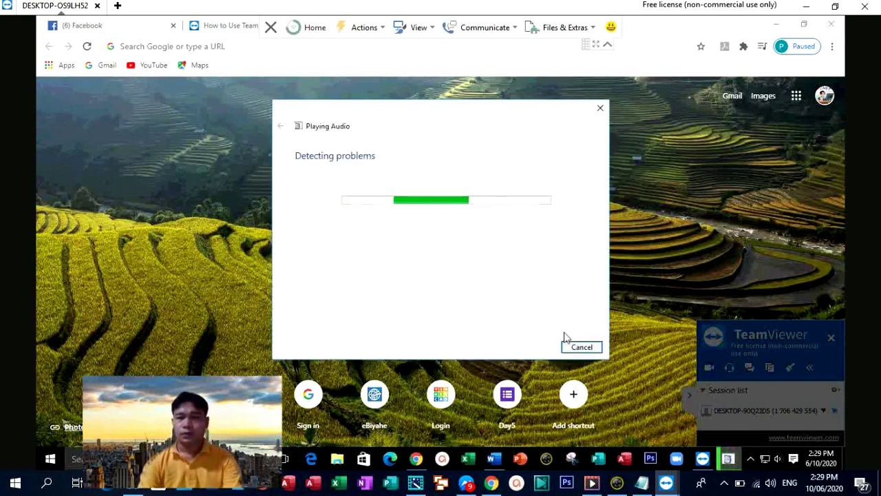
click(582, 347)
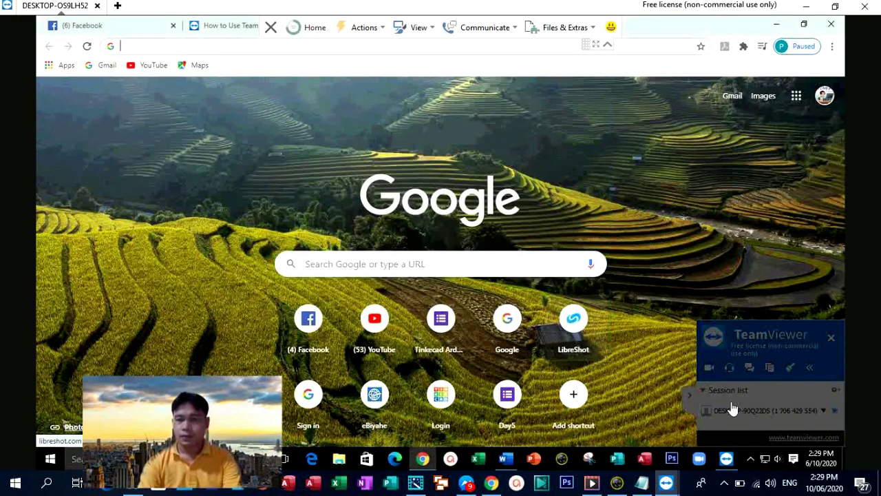
right_click(779, 459)
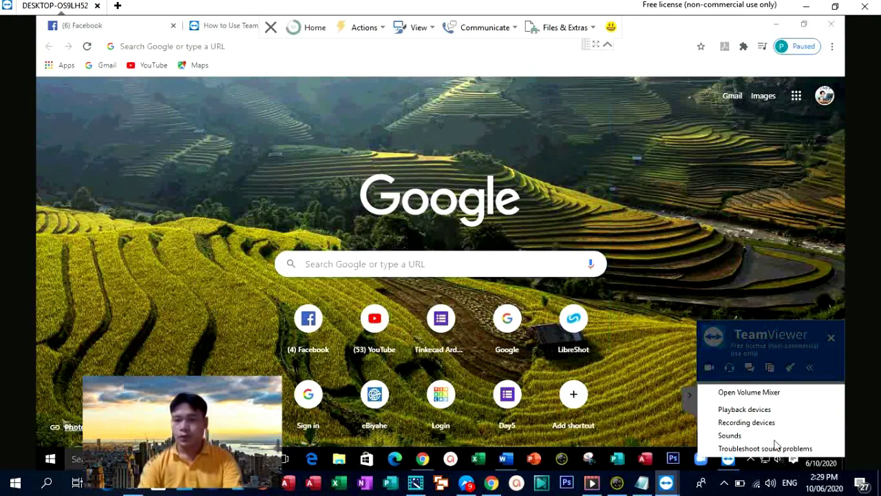
click(743, 391)
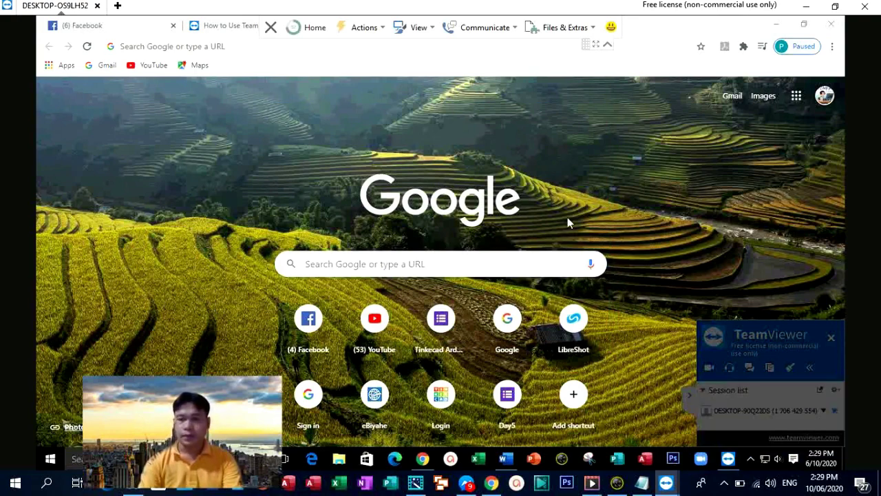
drag(644, 248, 524, 183)
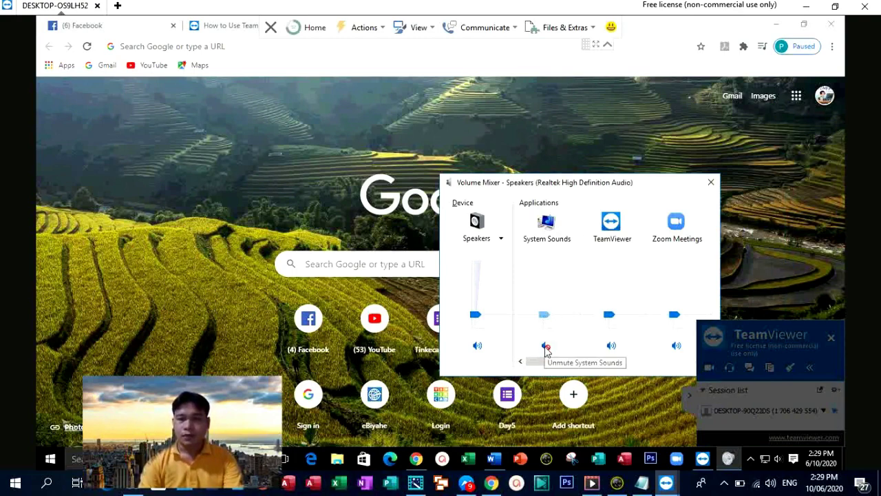
Step: Unmute System Sounds and raise its volume slider
click(546, 346)
click(546, 346)
click(546, 346)
click(546, 348)
click(546, 348)
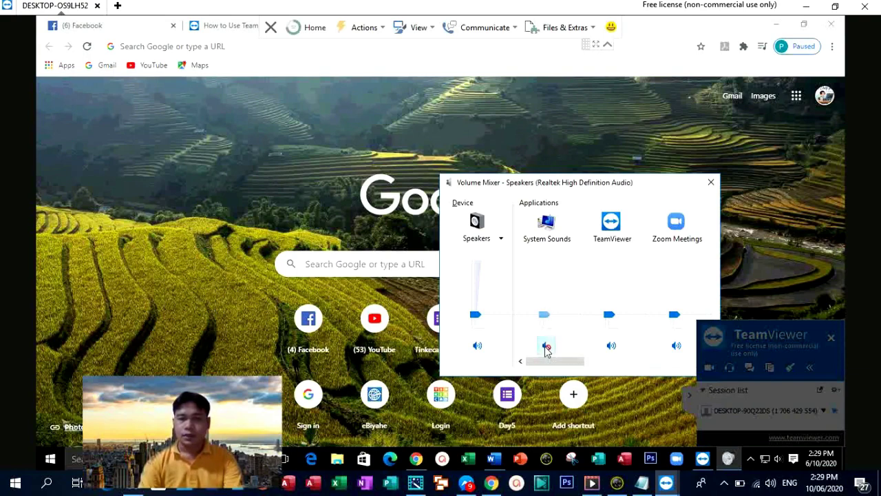
drag(544, 315, 544, 301)
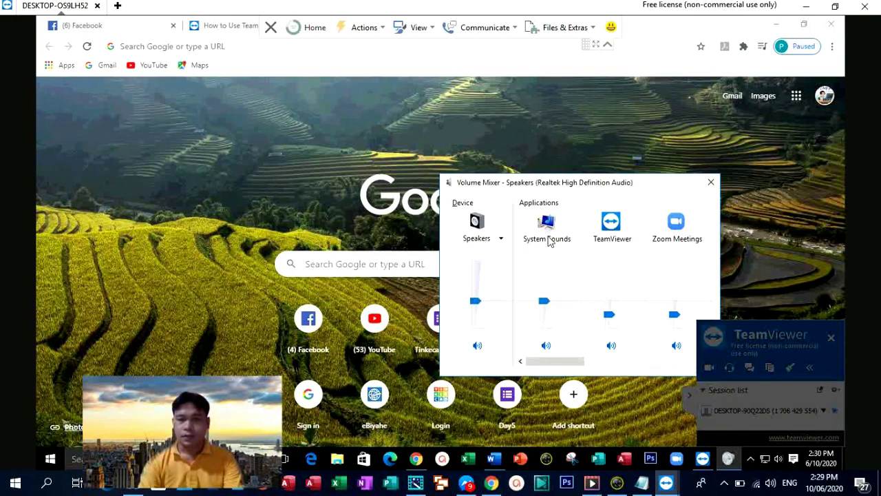
Step: Max out Speakers, TeamViewer and Zoom Meetings volumes, then close the mixer
drag(474, 303, 475, 260)
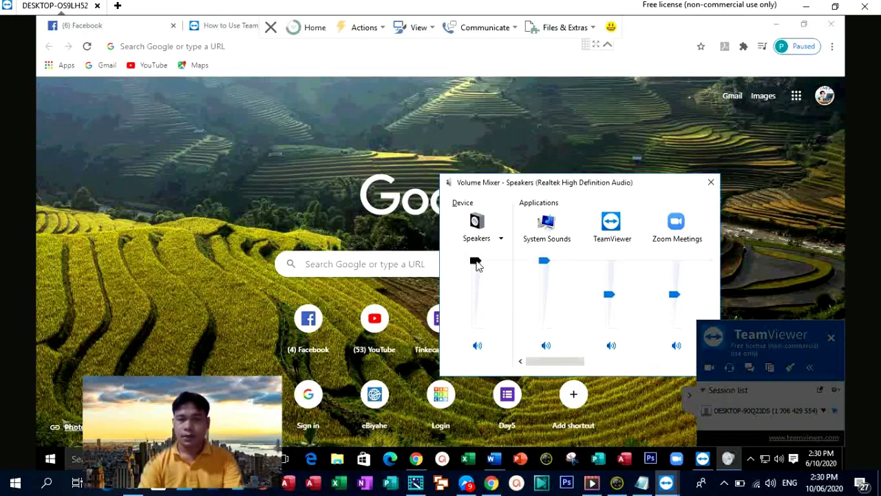
drag(608, 295, 608, 260)
drag(671, 301, 672, 260)
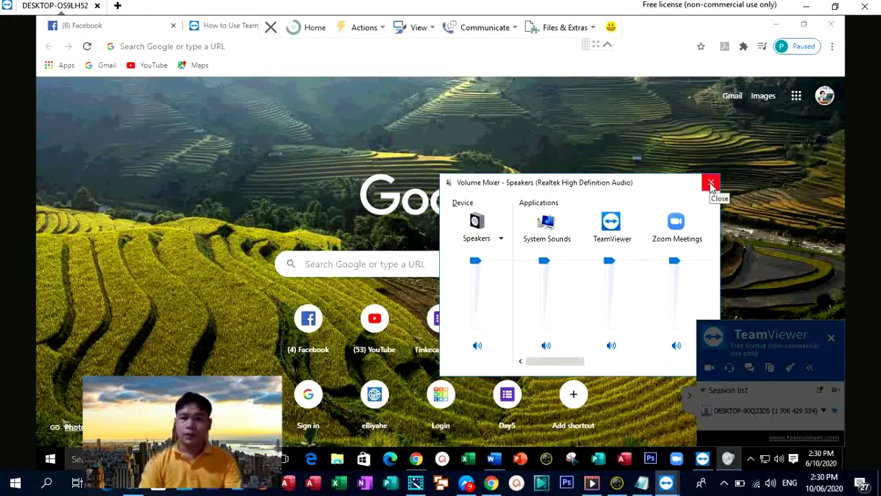
click(711, 183)
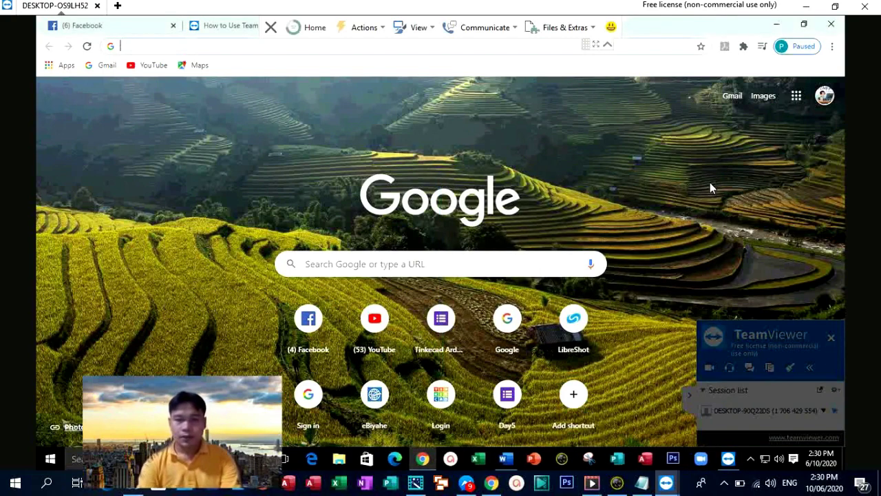
Step: Launch Excel from the remote taskbar and open Book1 as a maximized blank workbook
click(480, 463)
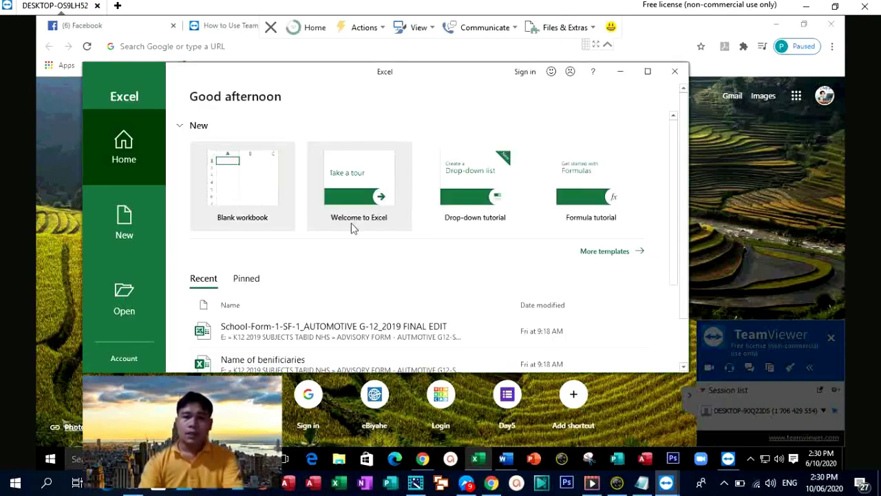
click(251, 182)
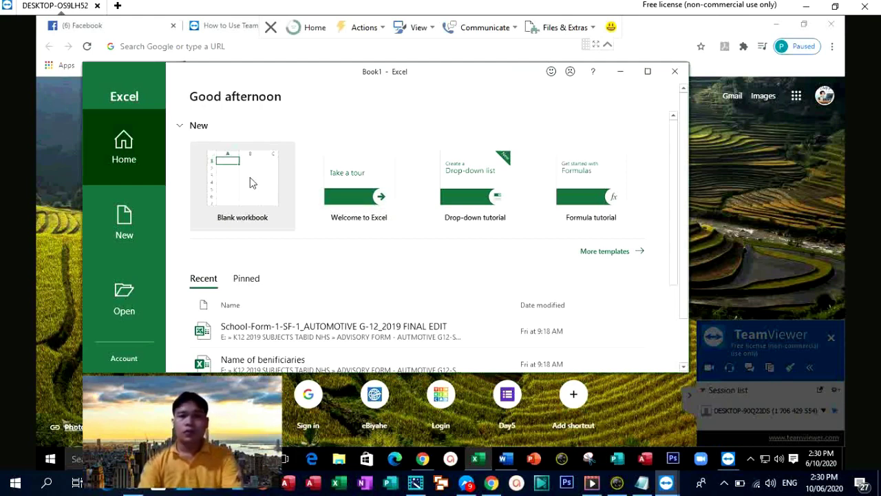
click(647, 74)
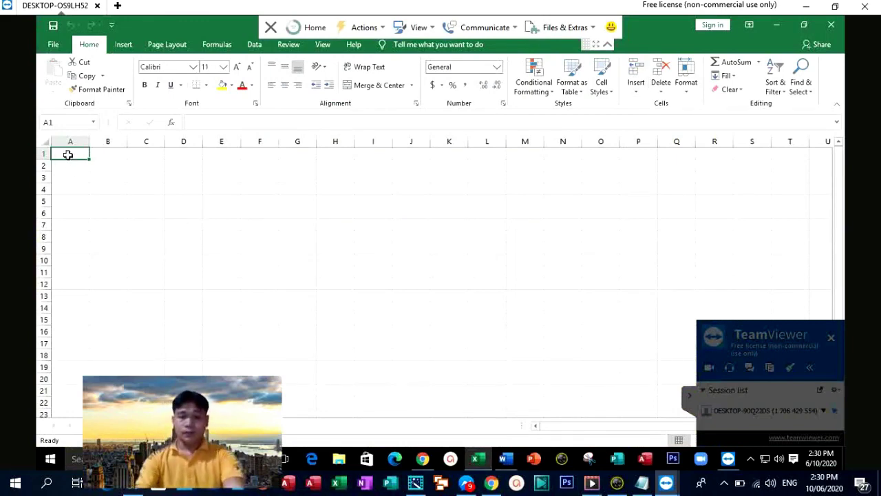
Step: Type the headers Name, Grade and Section into cells A1, B1 and C1
text(Name)
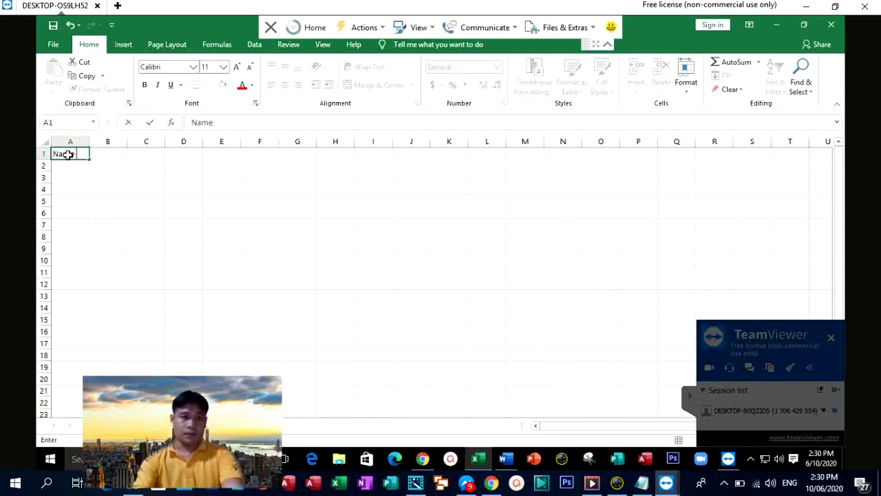
click(112, 158)
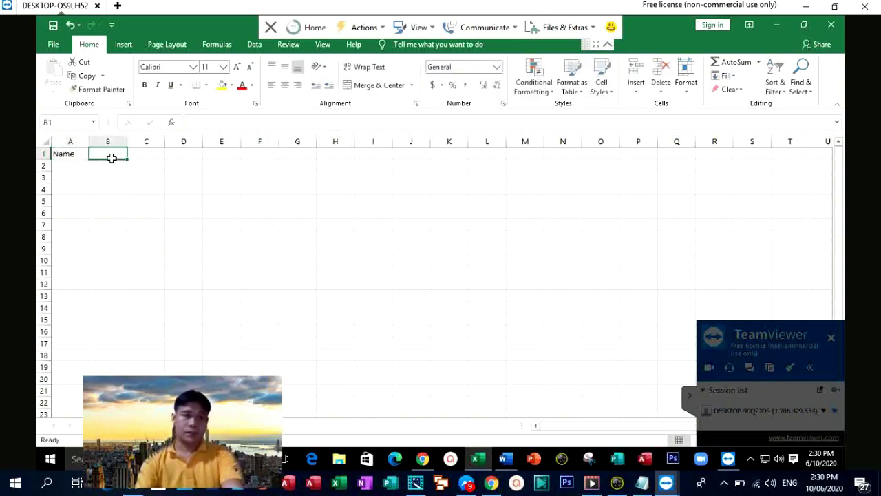
text(dfdfd)
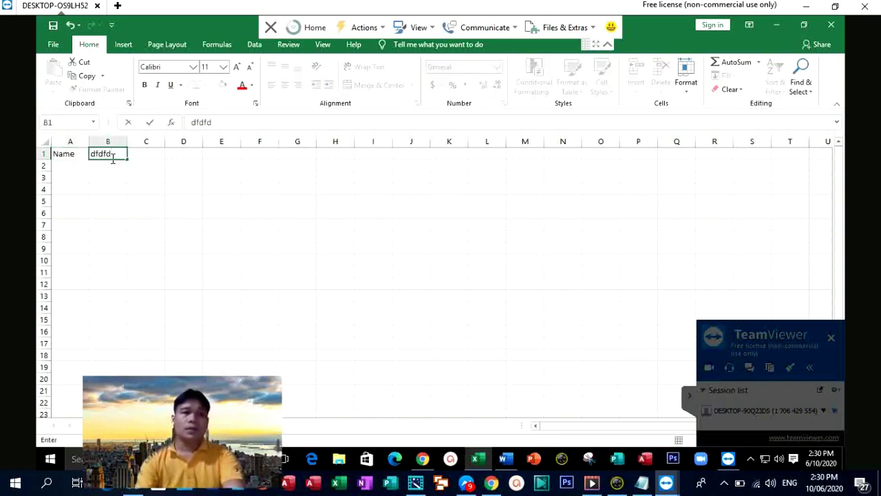
key(BackSpace)
key(BackSpace)
key(BackSpace)
key(BackSpace)
key(BackSpace)
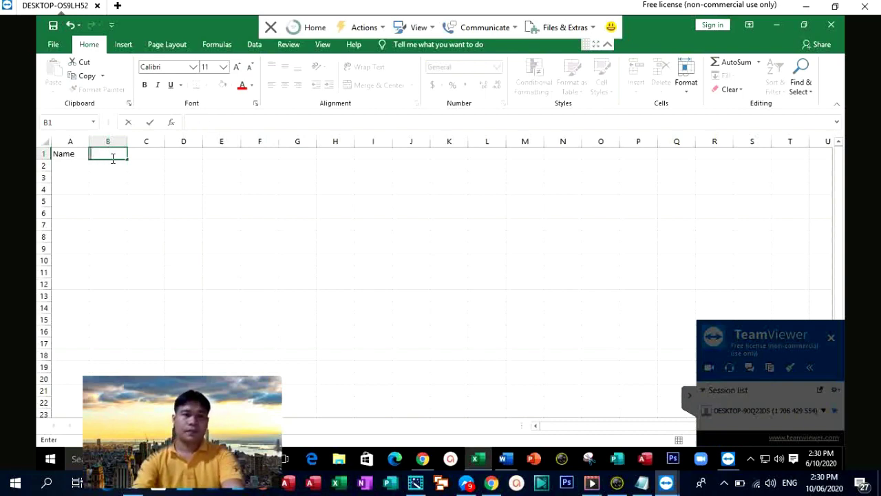
text(Grade)
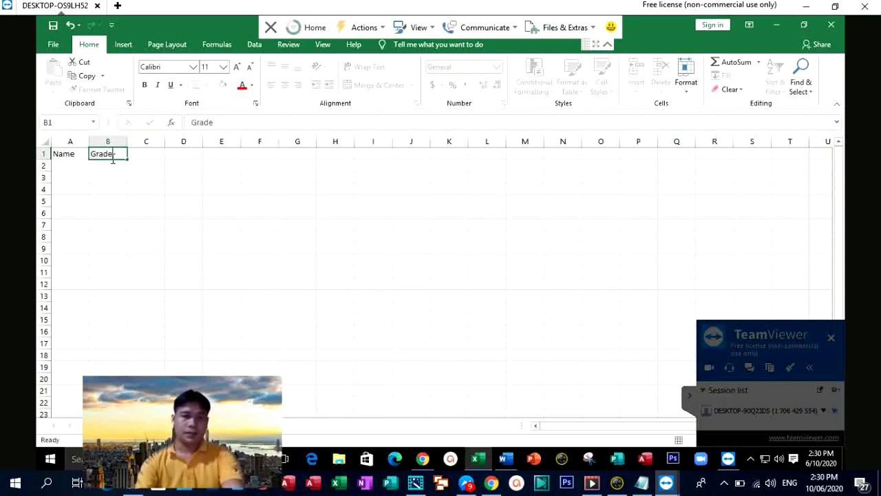
key(Tab)
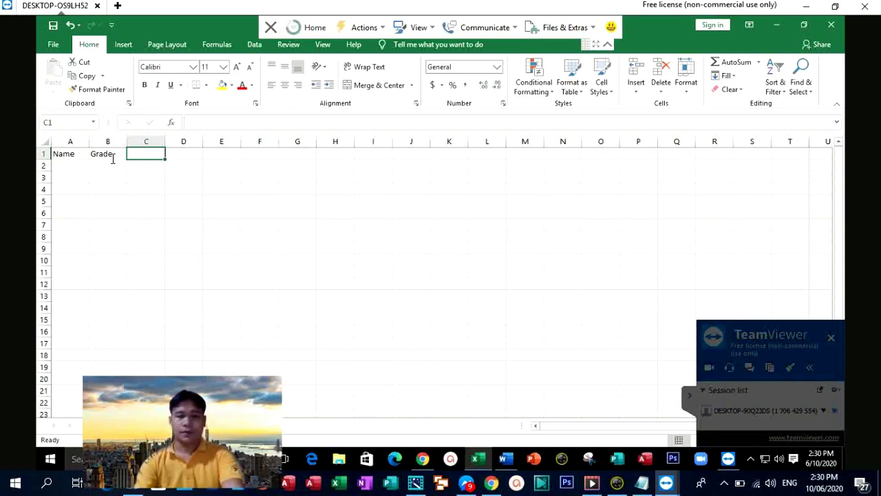
text(Secti)
text(on)
key(Tab)
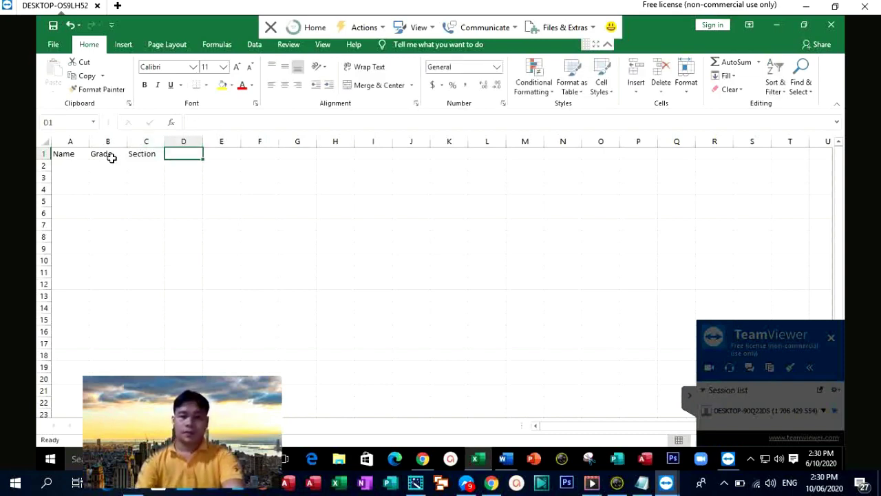
Step: Enter Address in D1, then open the File tab and return to the sheet
text(Address)
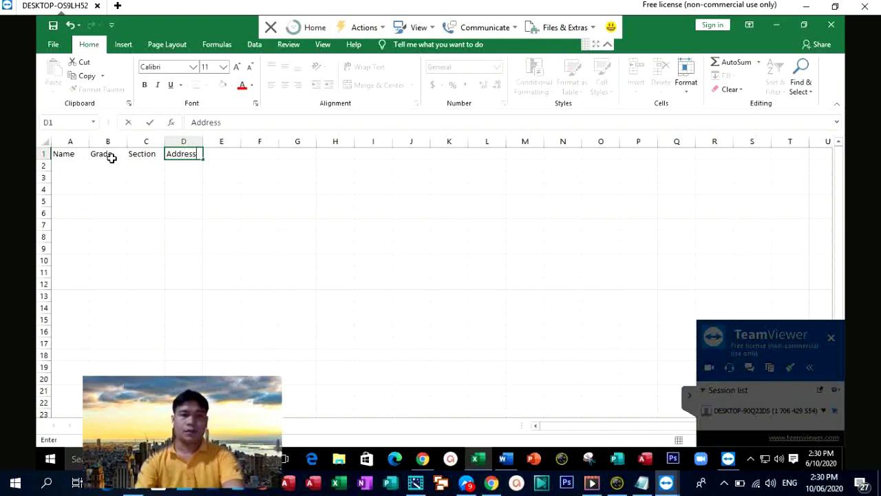
click(184, 212)
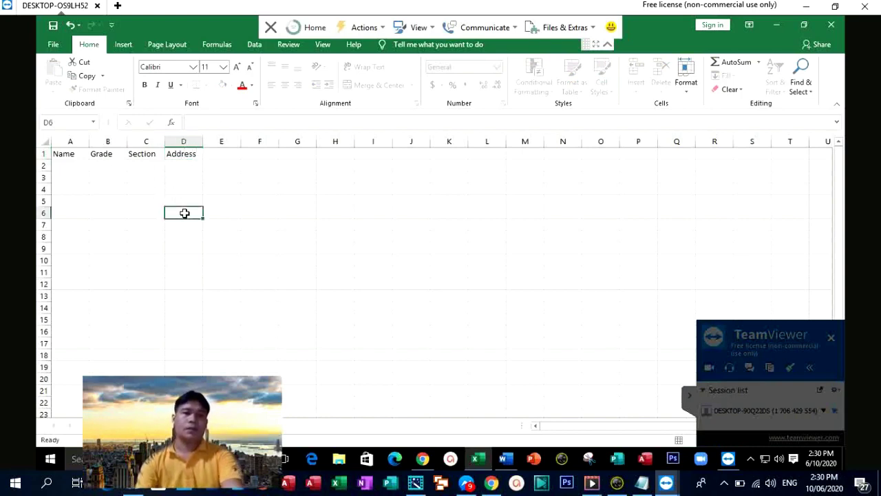
click(54, 44)
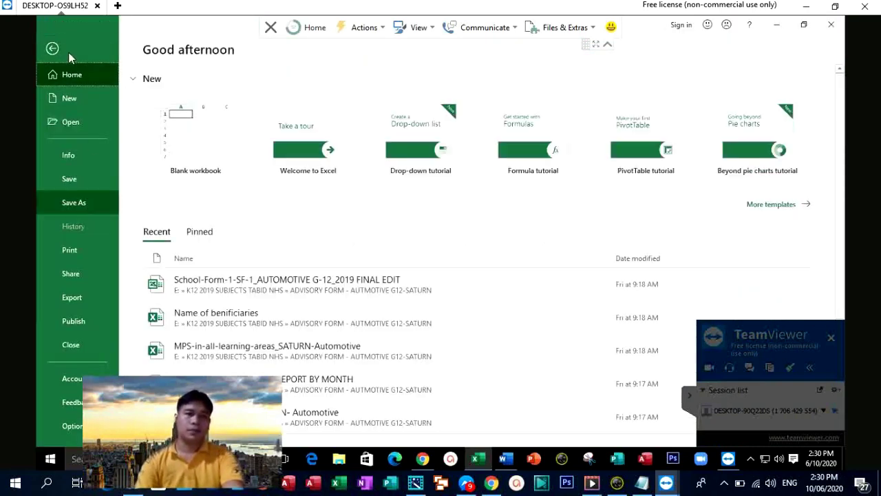
click(53, 49)
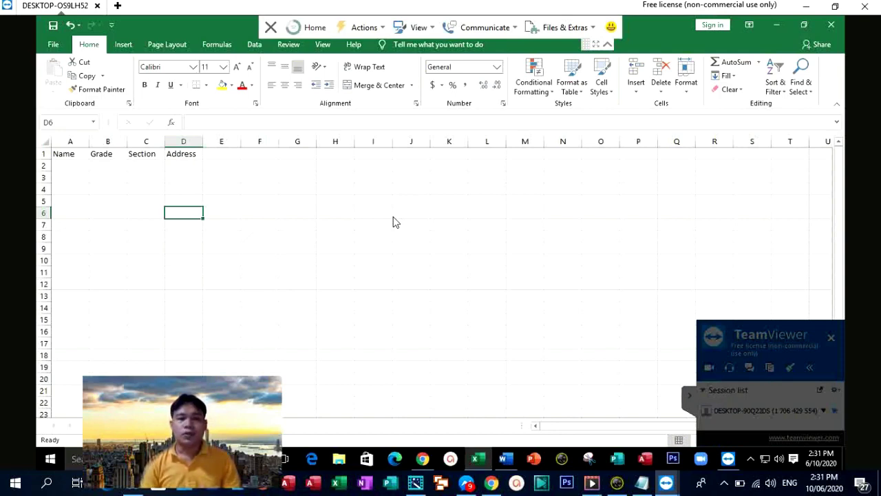
Step: Minimize Excel and search Chrome for 'google meet' to reach the Google Meet page
click(772, 27)
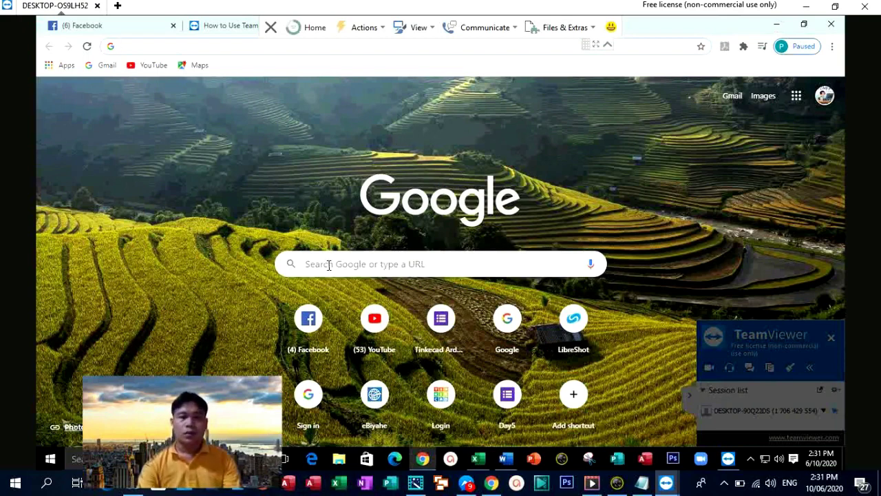
click(200, 48)
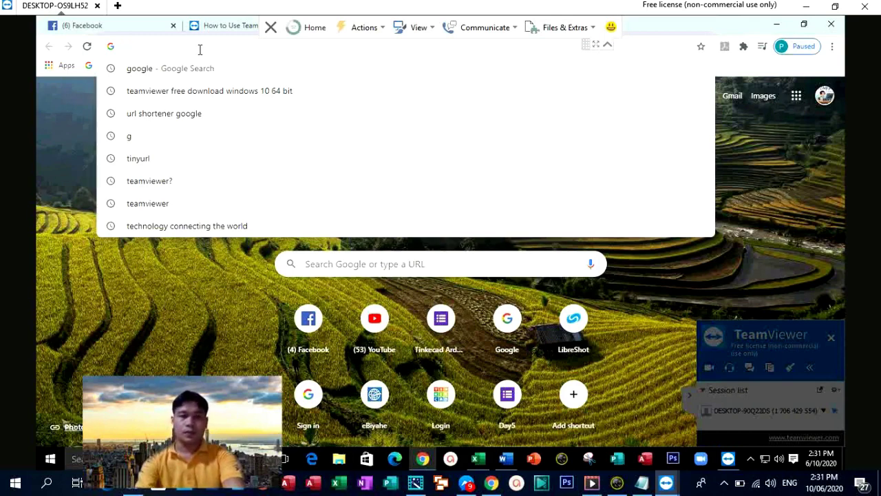
text(google meet conference time limit is)
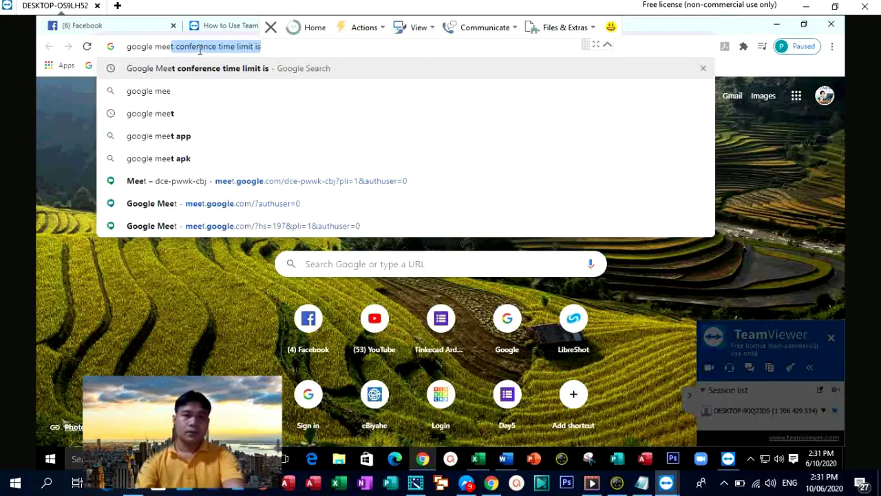
click(148, 91)
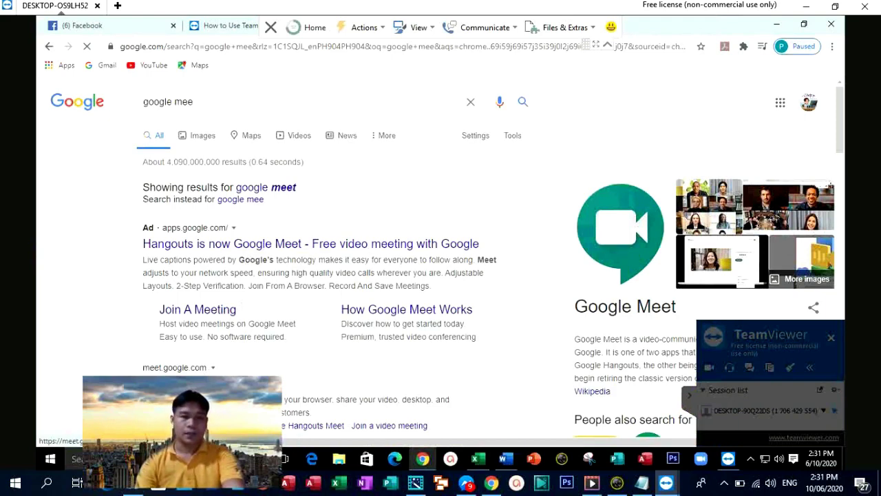
click(190, 311)
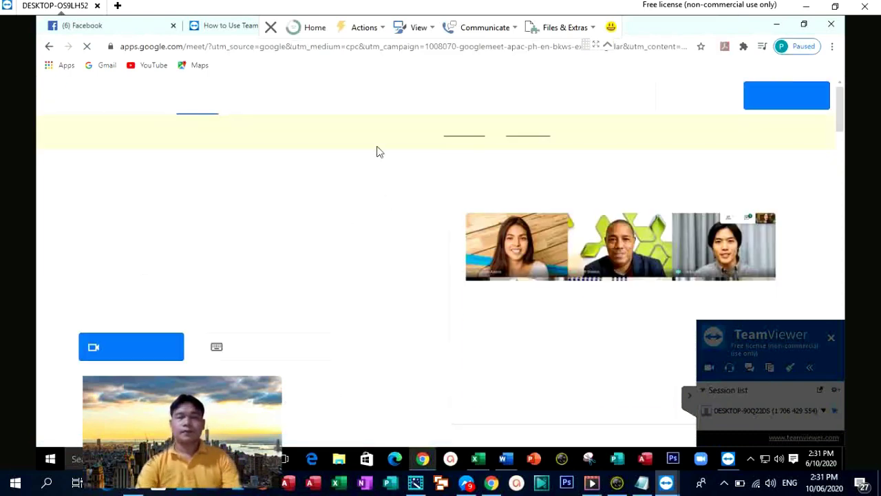
click(256, 344)
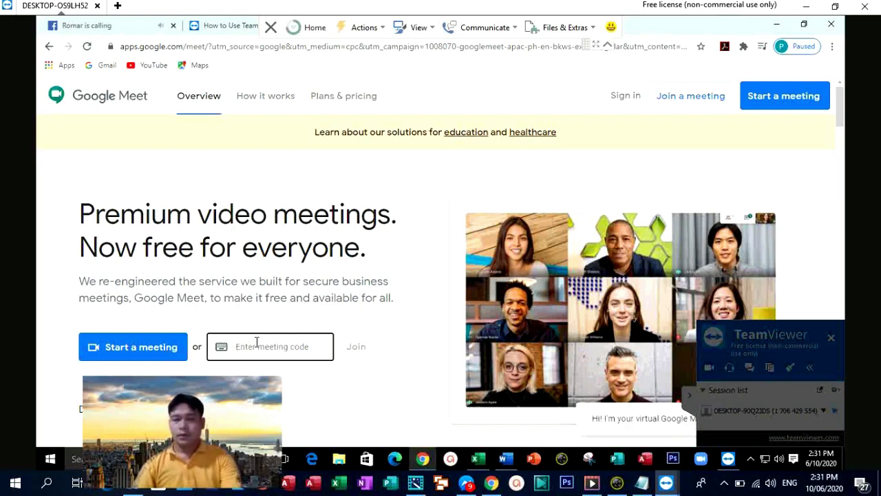